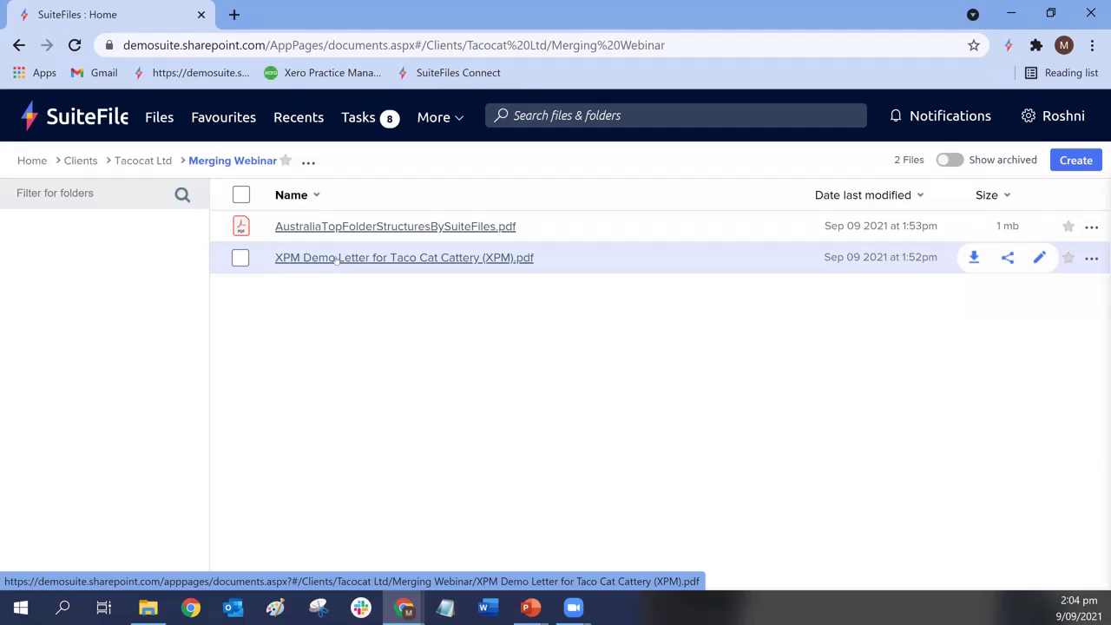
Step: Open XPM Demo Letter for Taco Cat Cattery (XPM).pdf from the Merging Webinar folder and switch it to edit mode
{"action": "left_click", "coordinate": [336, 258]}
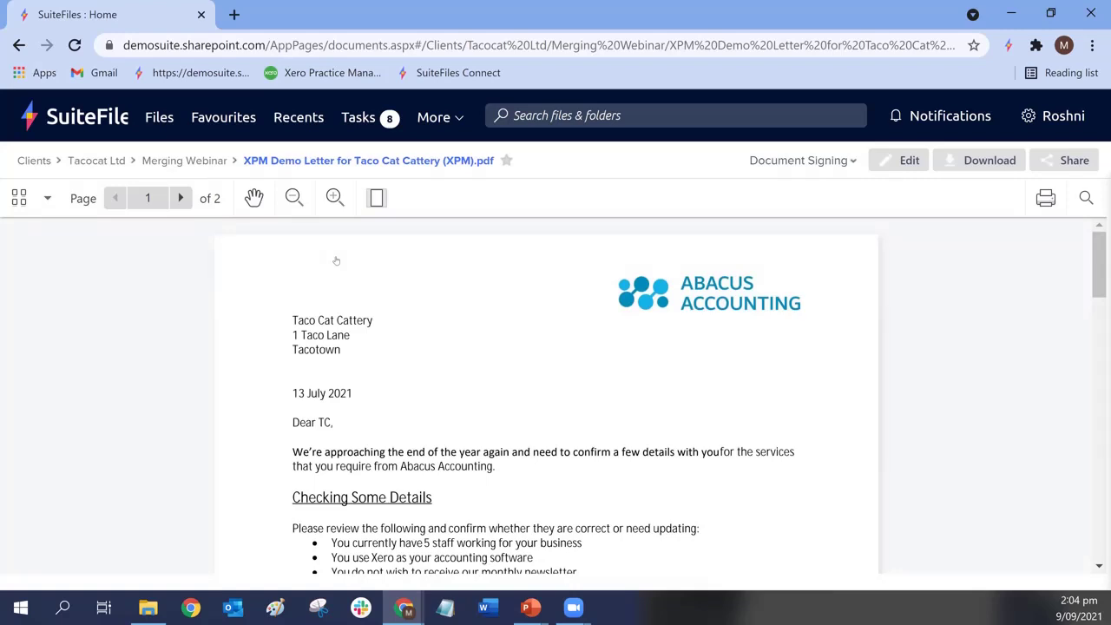
{"action": "left_click", "coordinate": [906, 161]}
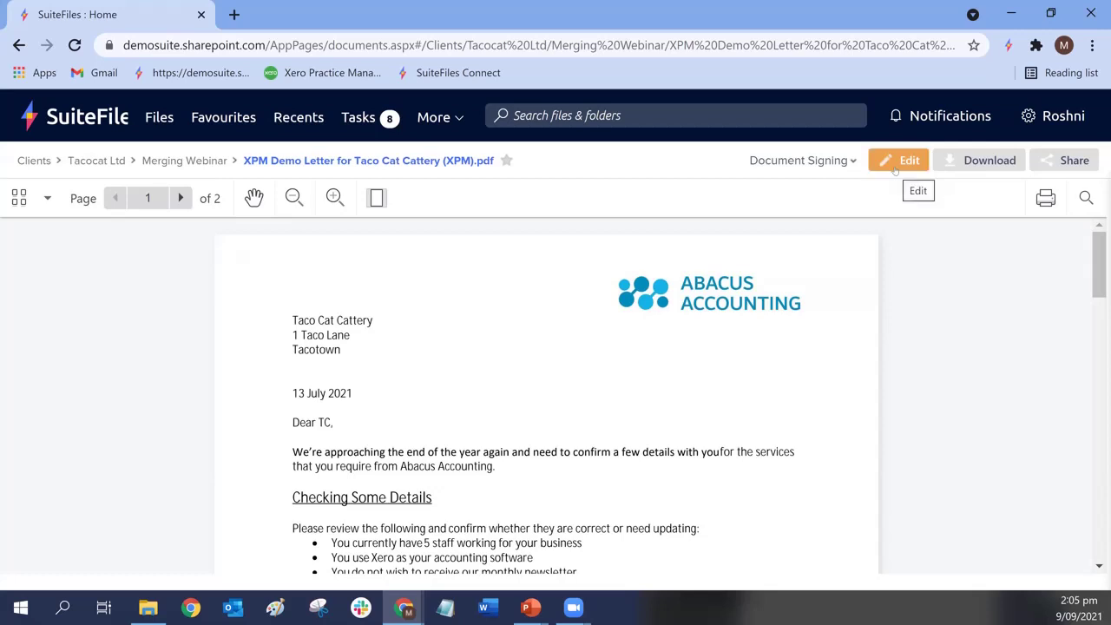
{"action": "left_click", "coordinate": [896, 168]}
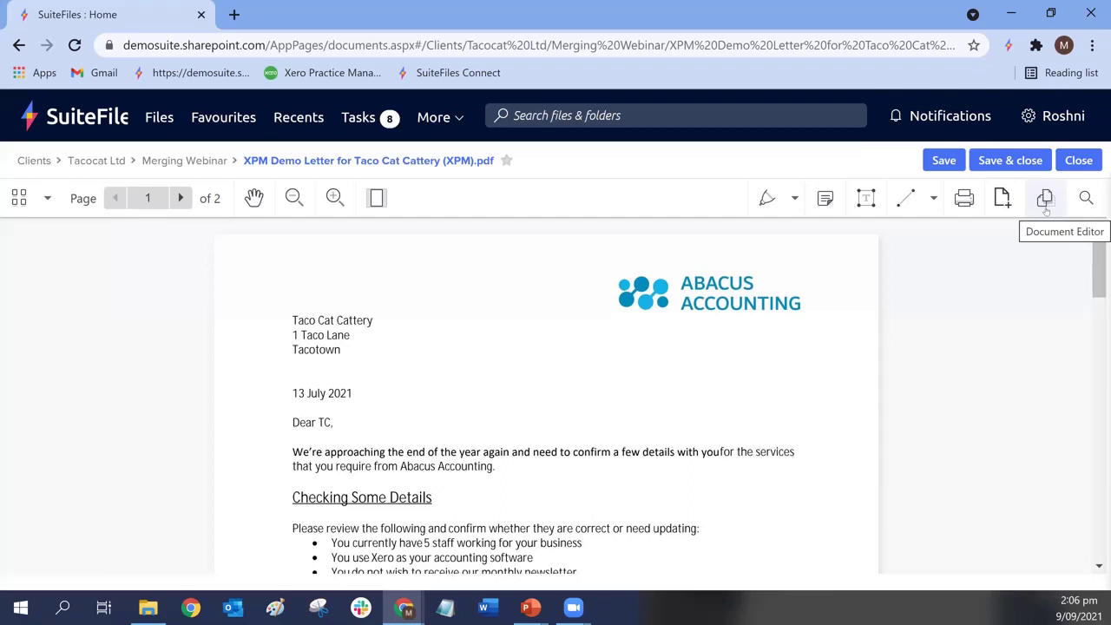
Step: Merge AustraliaTopFolderStructuresBySuiteFiles.pdf from the Merging Webinar folder into the open demo letter
{"action": "scroll", "coordinate": [600, 305], "scroll_direction": "down", "scroll_amount": 2}
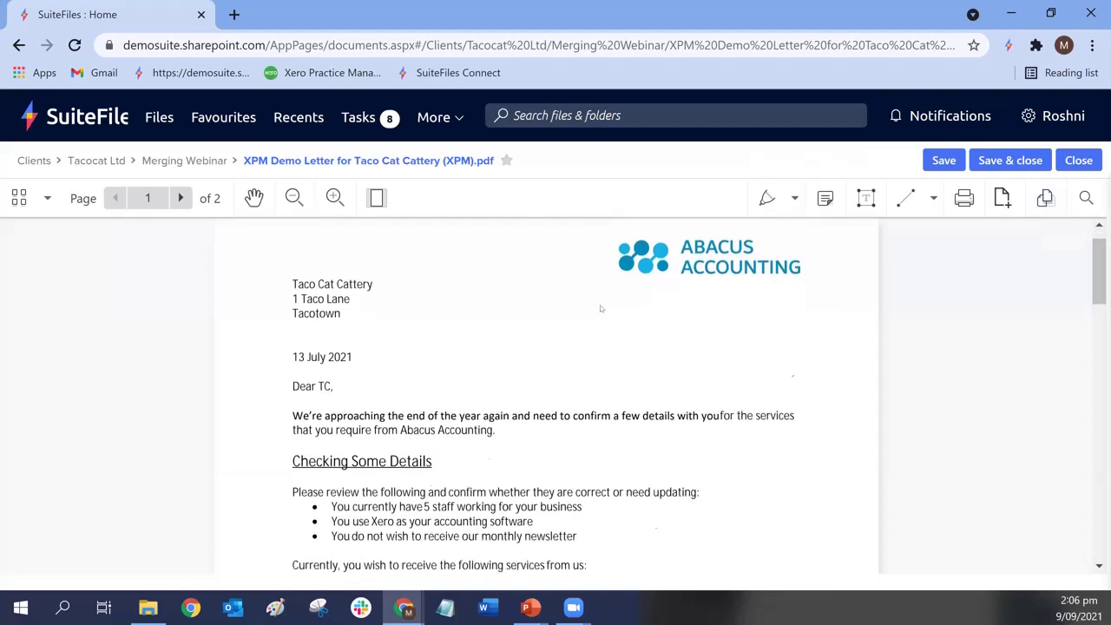
{"action": "scroll", "coordinate": [600, 309], "scroll_direction": "down", "scroll_amount": 12}
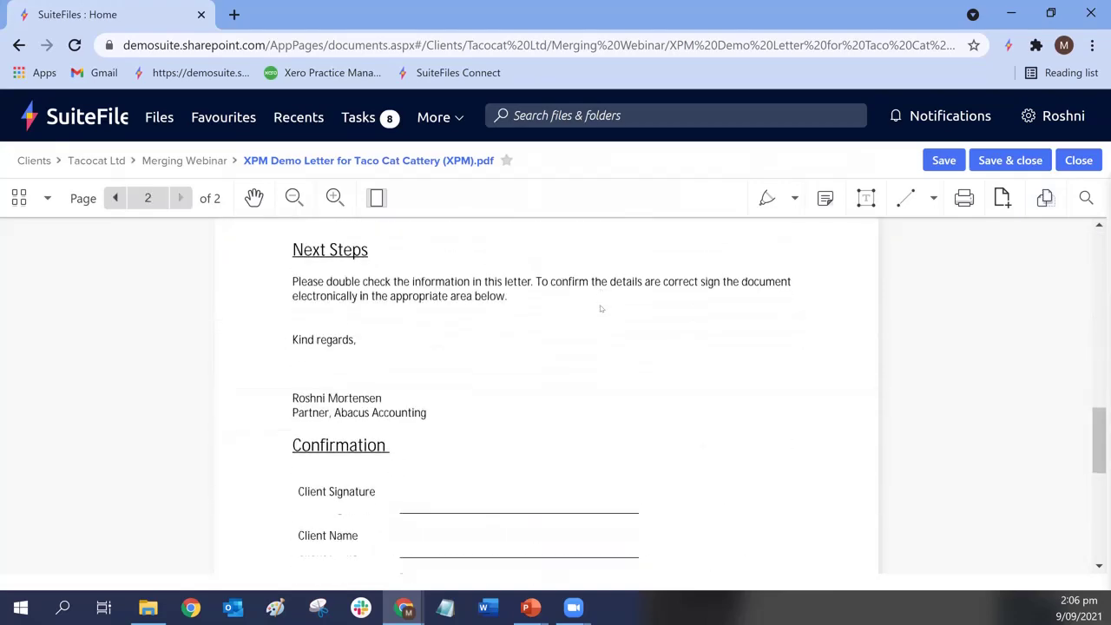
{"action": "scroll", "coordinate": [600, 308], "scroll_direction": "down", "scroll_amount": 2}
{"action": "scroll", "coordinate": [600, 308], "scroll_direction": "up", "scroll_amount": 15}
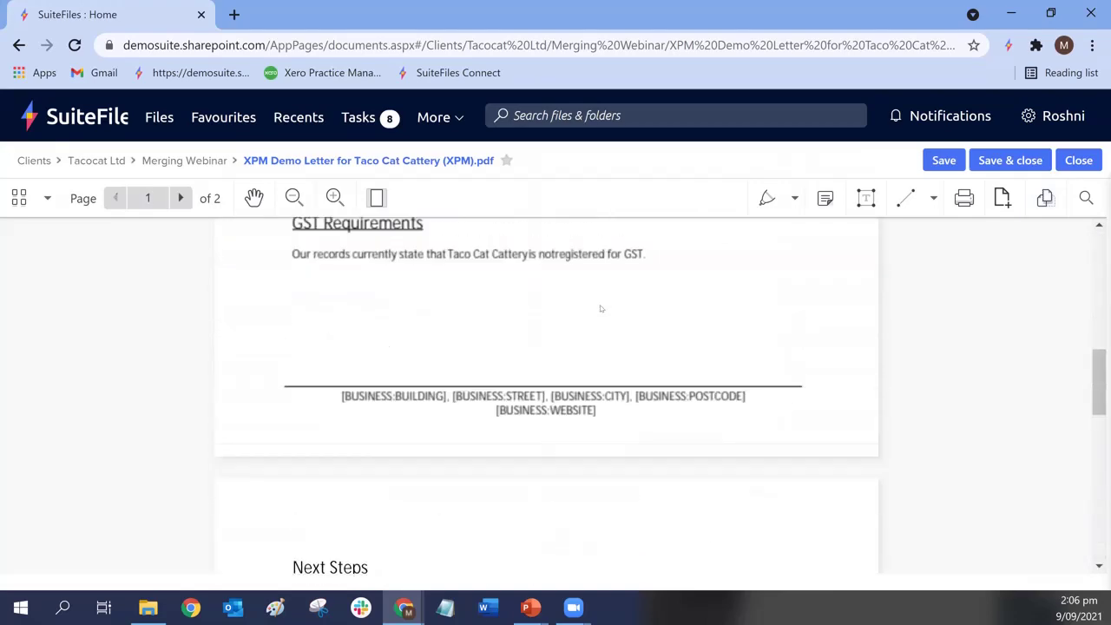
{"action": "scroll", "coordinate": [600, 305], "scroll_direction": "up", "scroll_amount": 3}
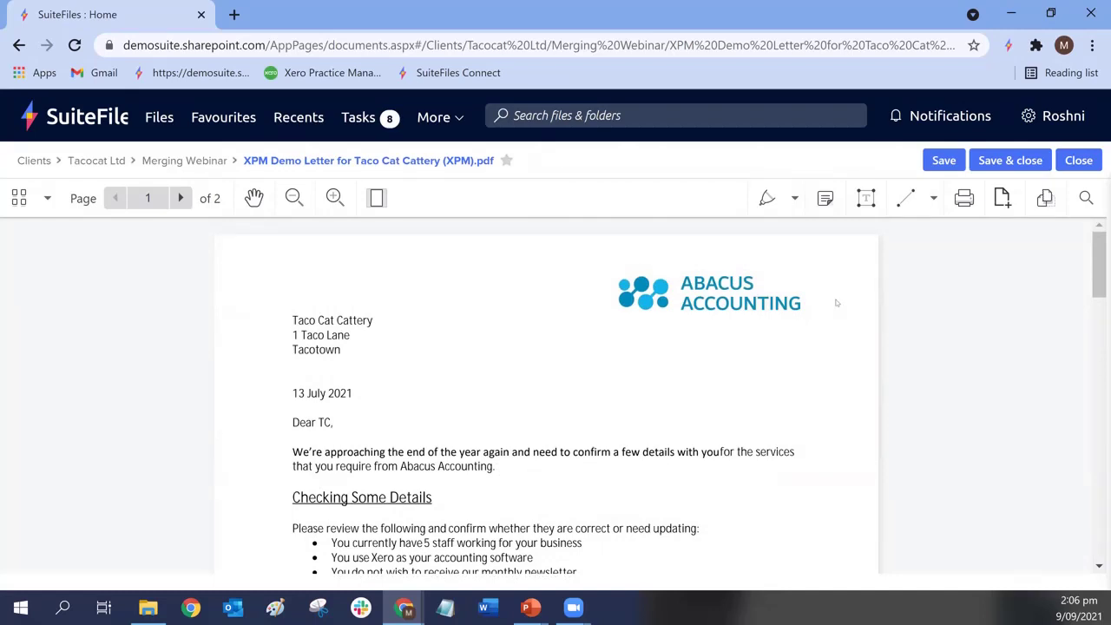
{"action": "left_click", "coordinate": [1001, 199]}
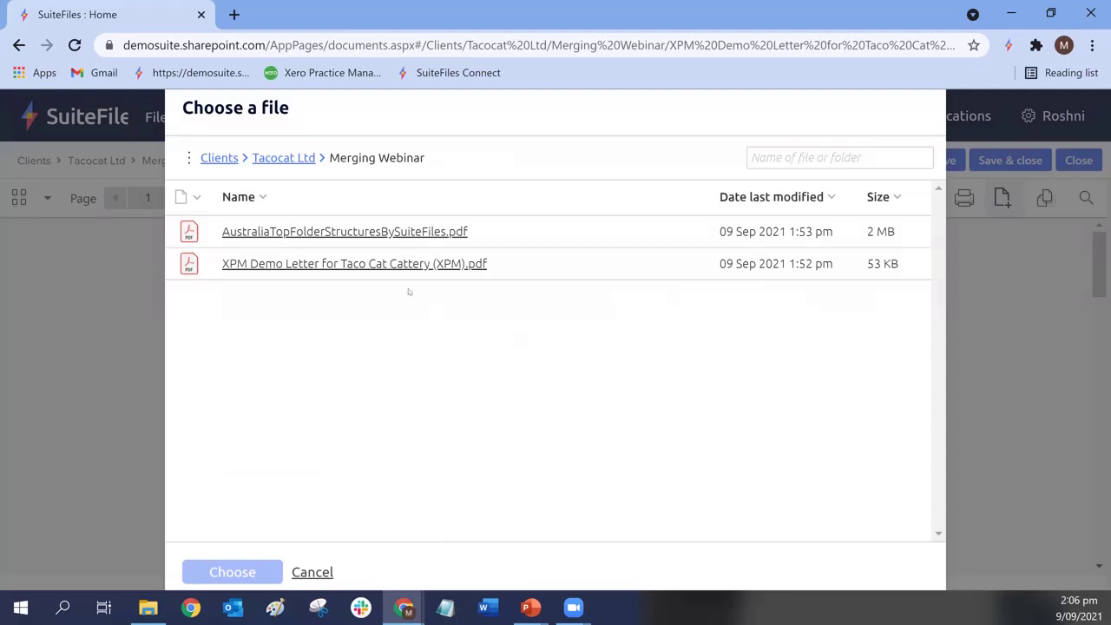
{"action": "left_click", "coordinate": [314, 231]}
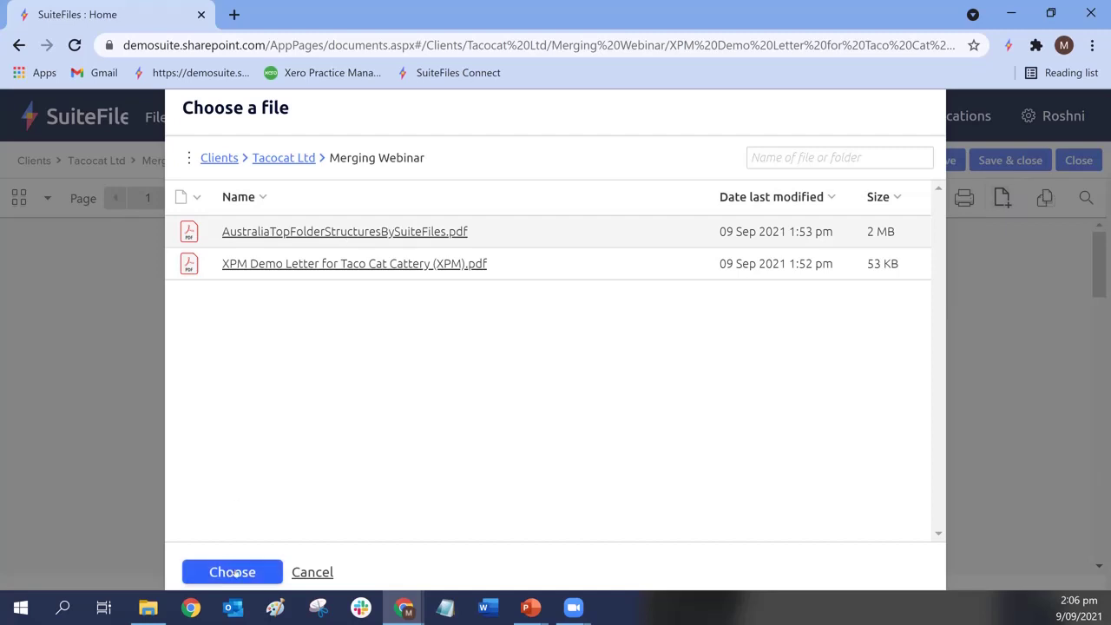
{"action": "left_click", "coordinate": [232, 572]}
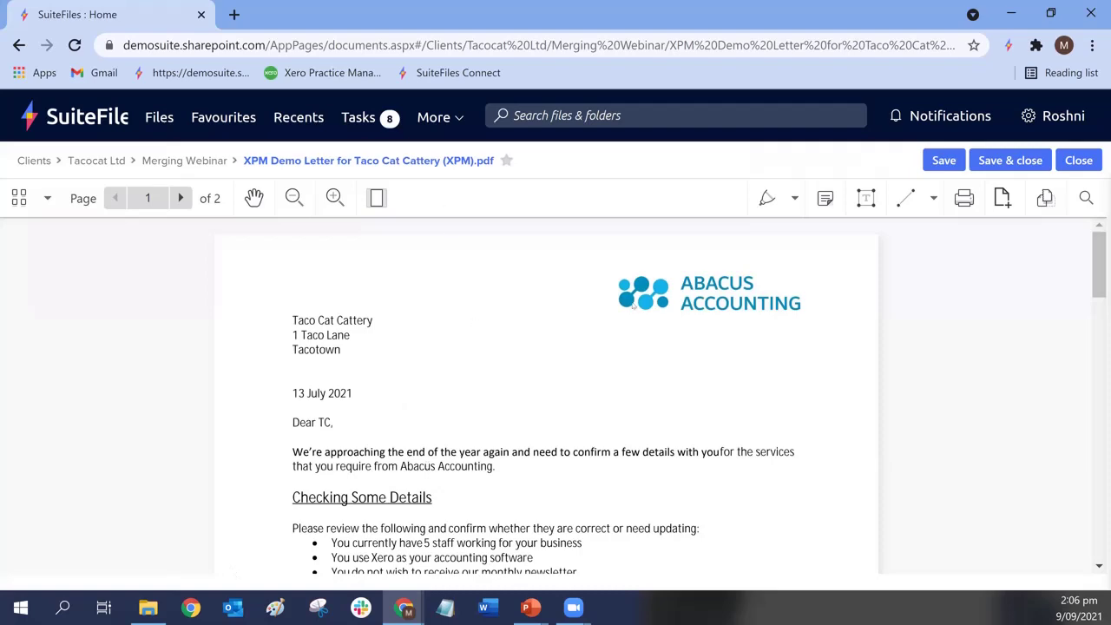
Step: Look through the merged document, from the letter's pages into the appended folder structures guide
{"action": "scroll", "coordinate": [634, 302], "scroll_direction": "down", "scroll_amount": 15}
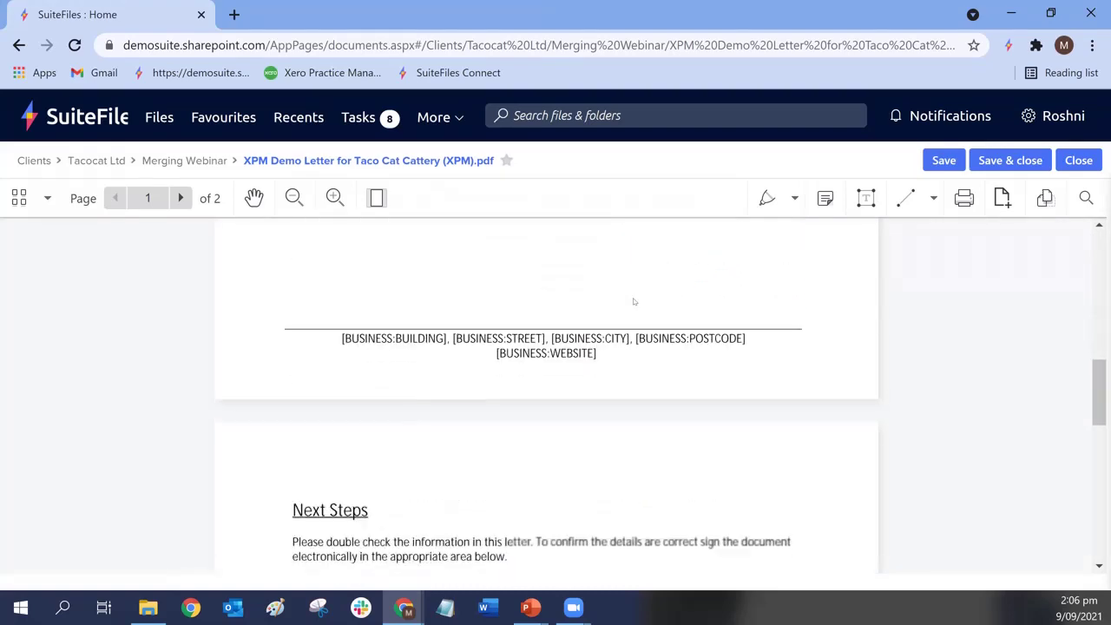
{"action": "scroll", "coordinate": [633, 302], "scroll_direction": "down", "scroll_amount": 5}
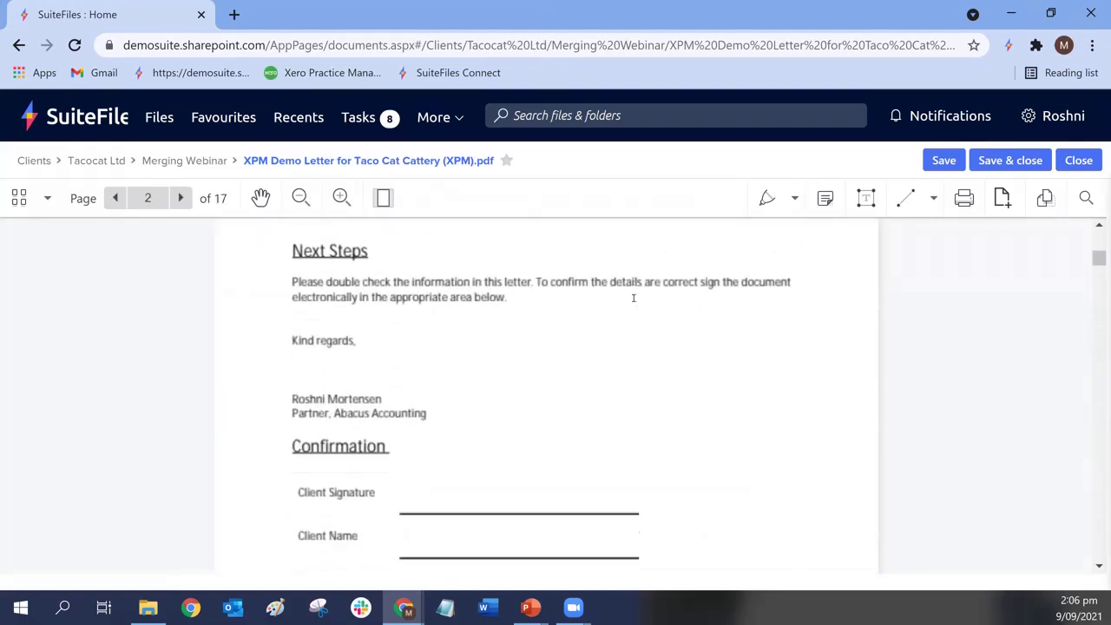
{"action": "scroll", "coordinate": [632, 298], "scroll_direction": "down", "scroll_amount": 10}
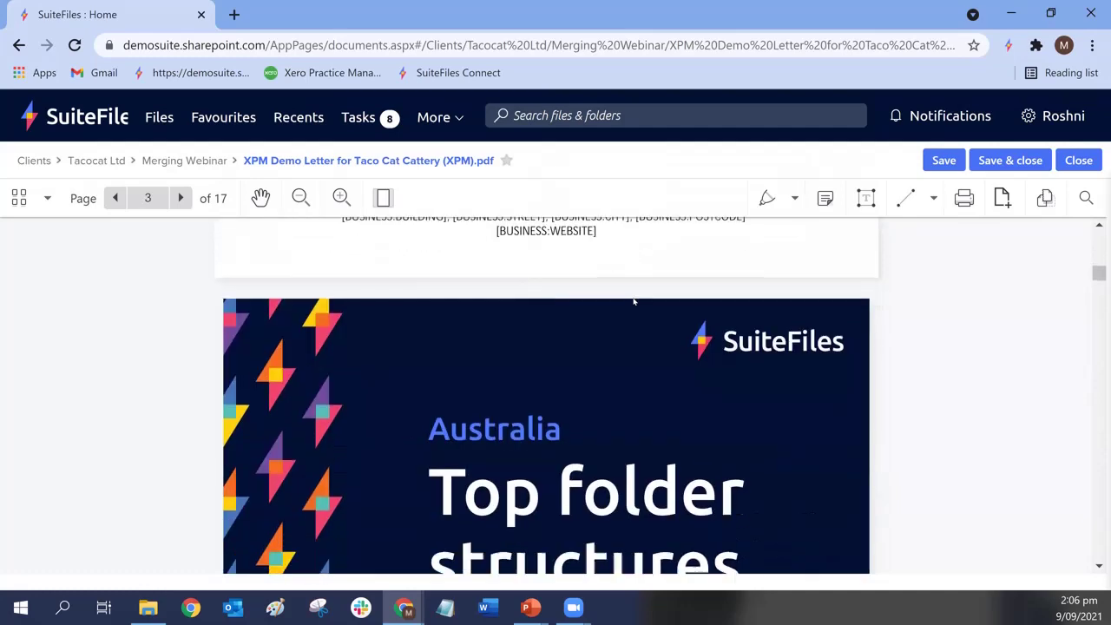
{"action": "scroll", "coordinate": [634, 301], "scroll_direction": "down", "scroll_amount": 10}
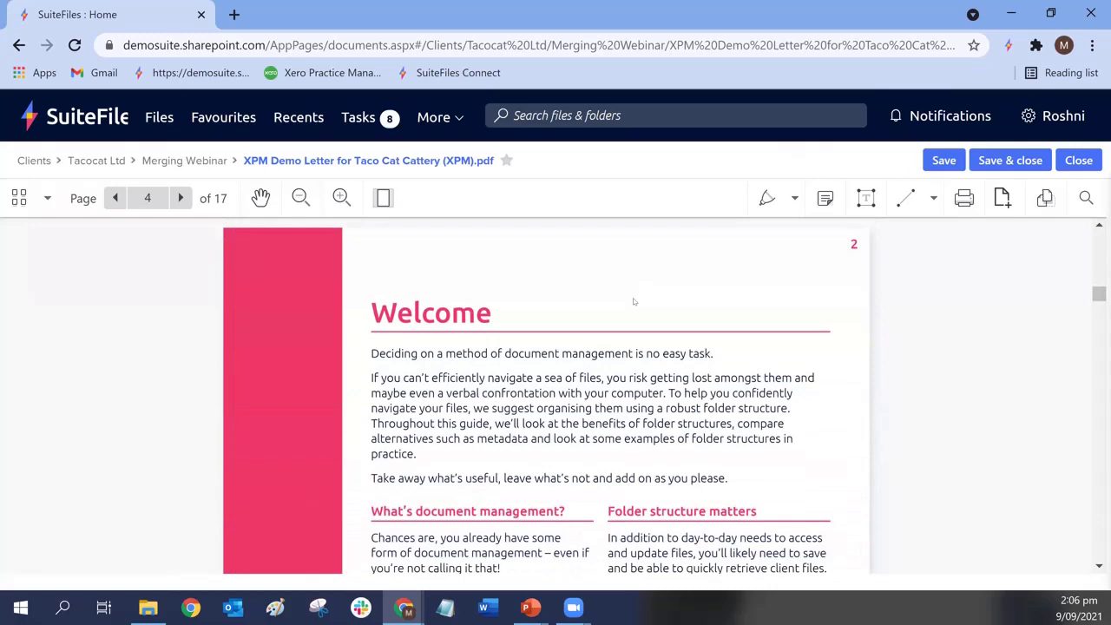
{"action": "scroll", "coordinate": [632, 301], "scroll_direction": "down", "scroll_amount": 12}
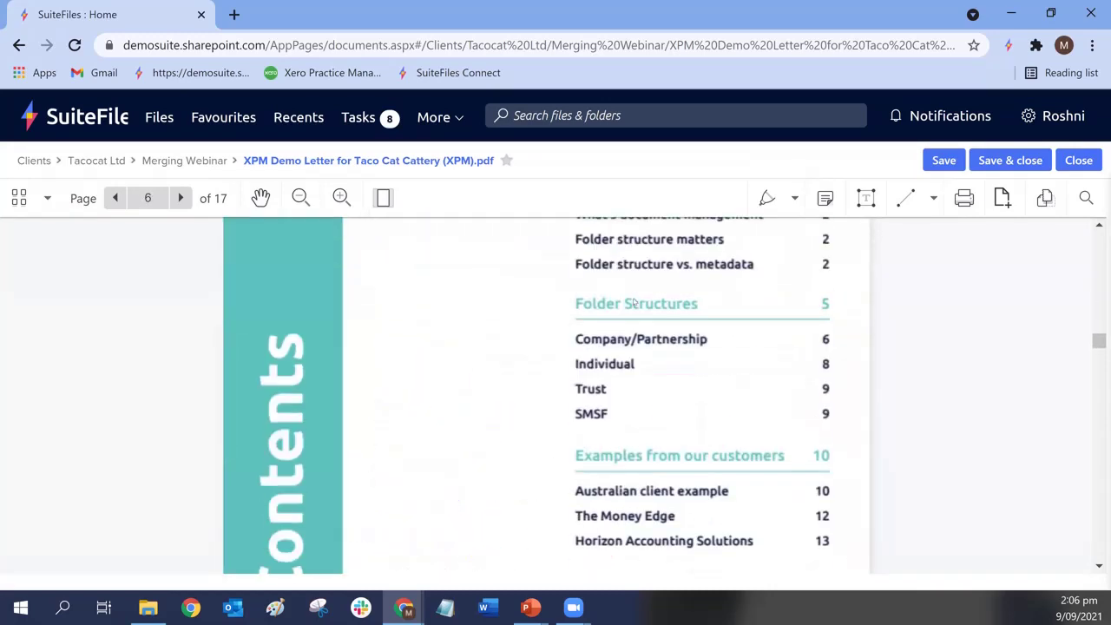
{"action": "scroll", "coordinate": [633, 299], "scroll_direction": "down", "scroll_amount": 15}
{"action": "scroll", "coordinate": [667, 368], "scroll_direction": "down", "scroll_amount": 5}
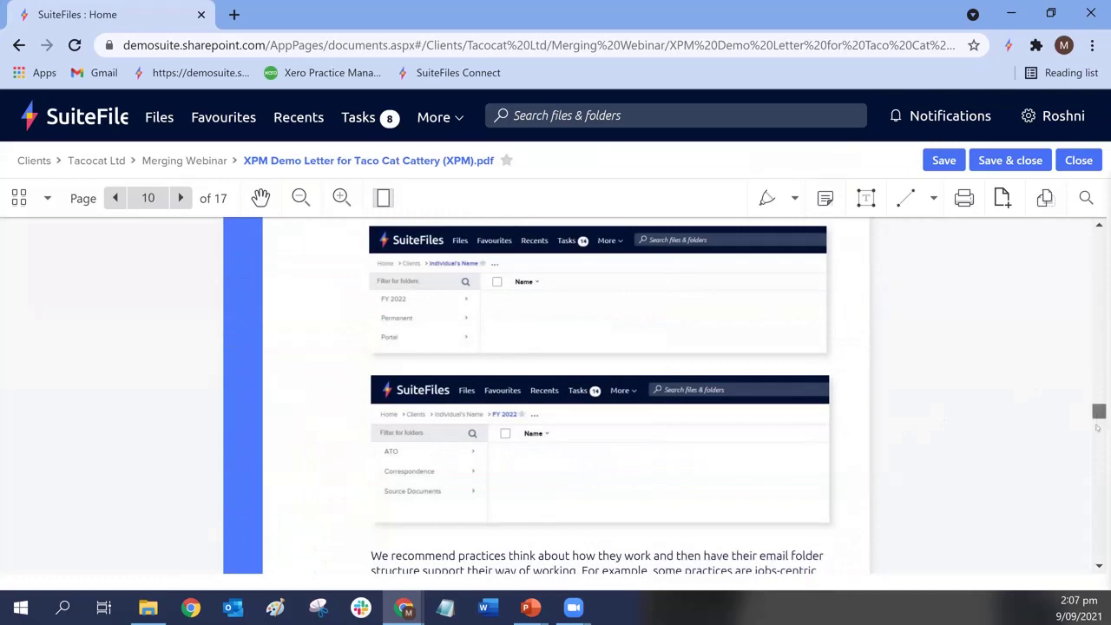
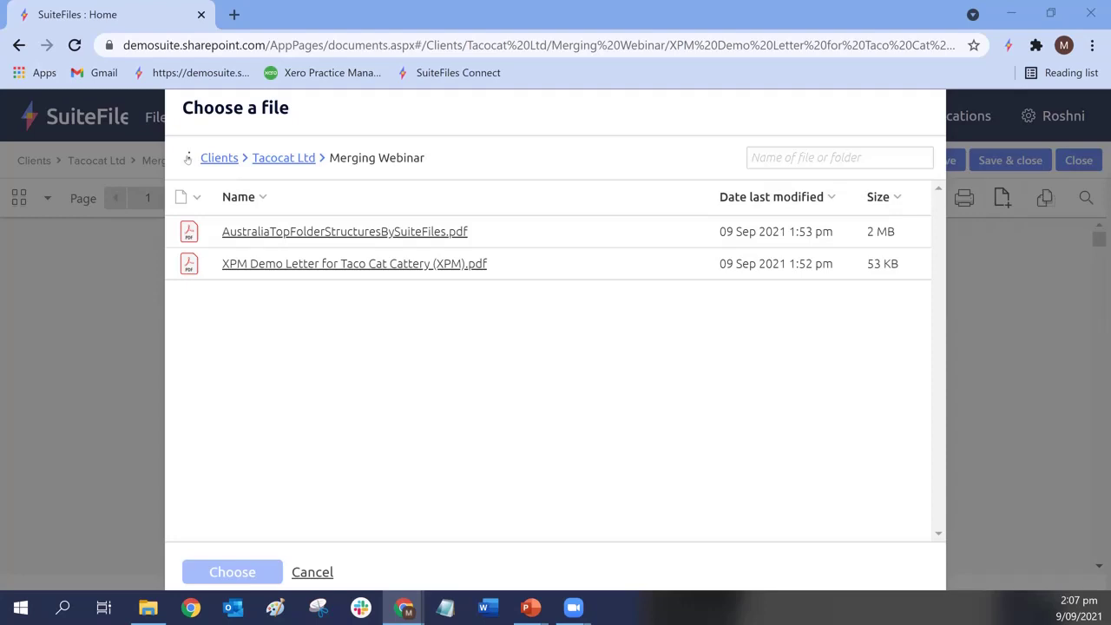
Step: Browse from Home to the Operations folder inside Business to choose another file to merge
{"action": "left_click", "coordinate": [188, 159]}
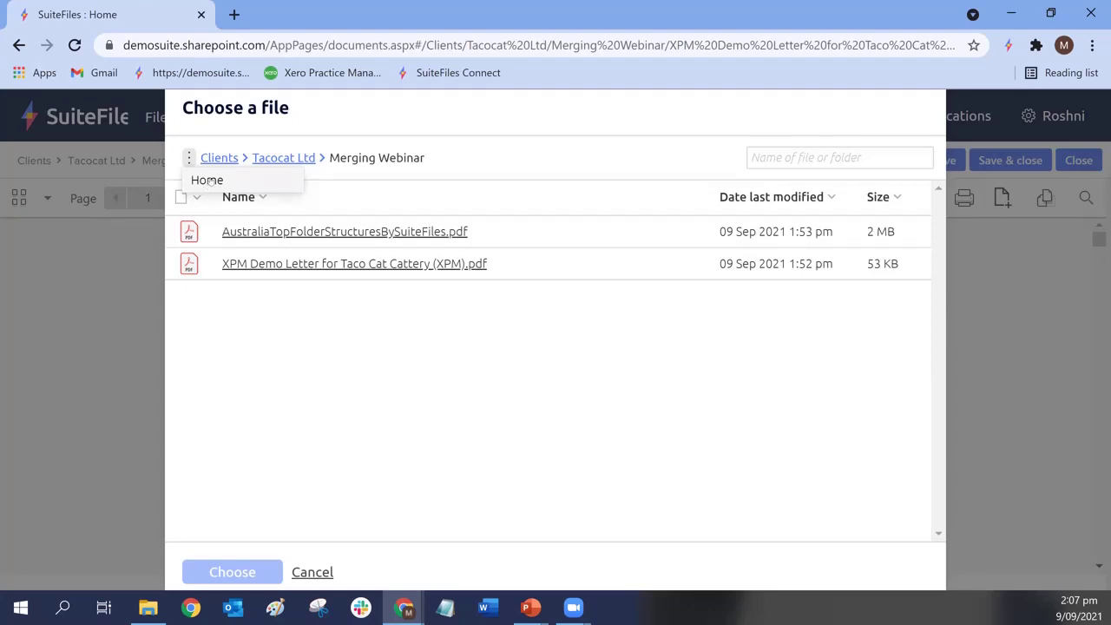
{"action": "left_click", "coordinate": [208, 180]}
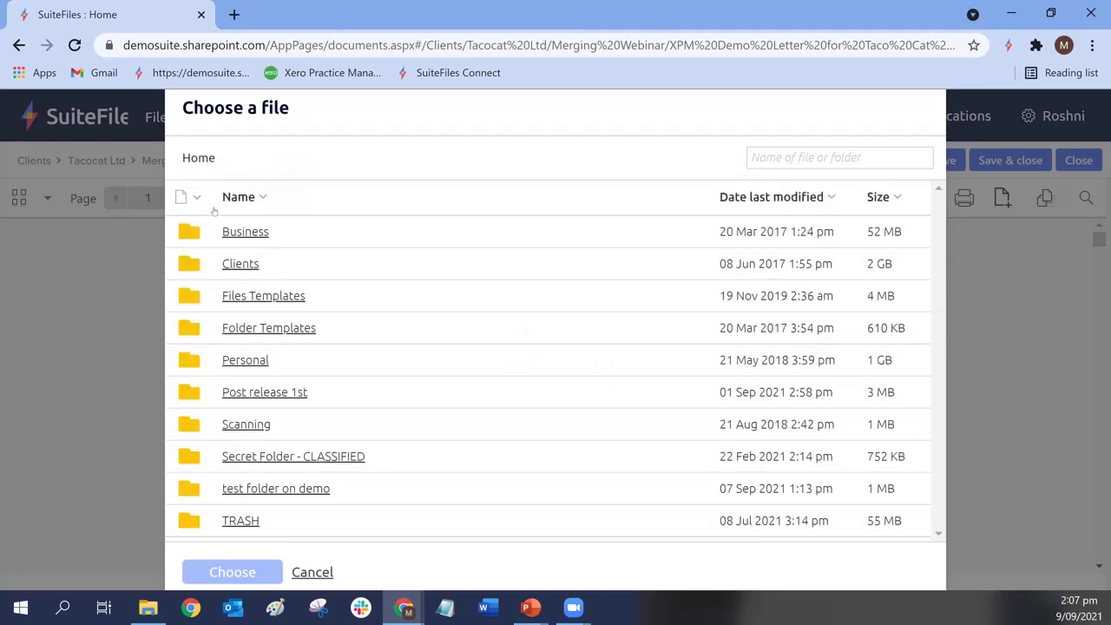
{"action": "left_click", "coordinate": [232, 234]}
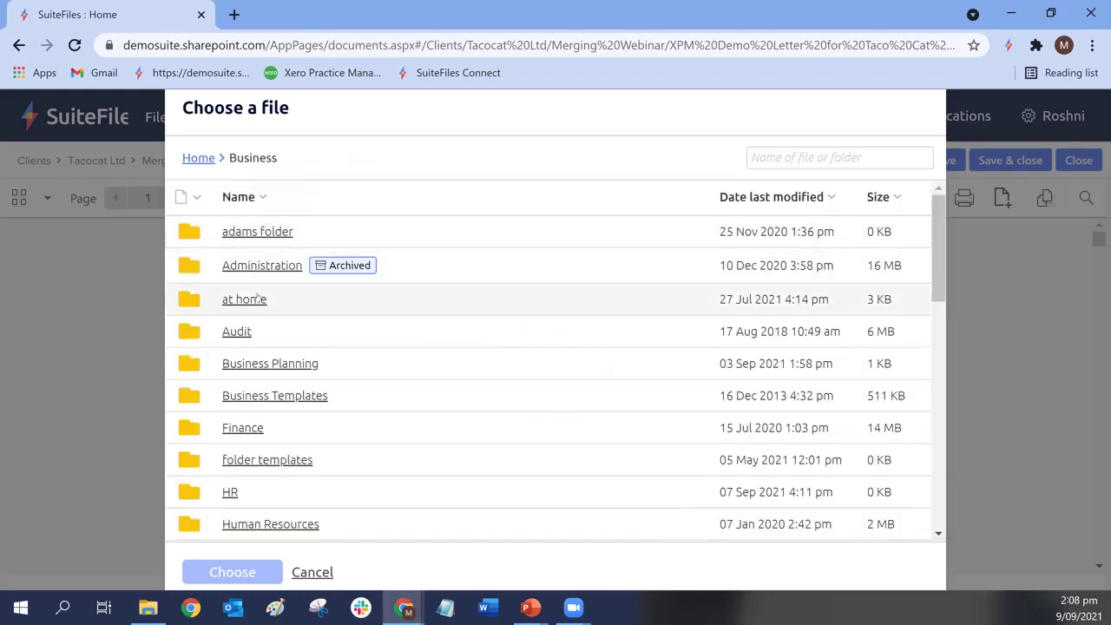
{"action": "scroll", "coordinate": [260, 303], "scroll_direction": "down", "scroll_amount": 2}
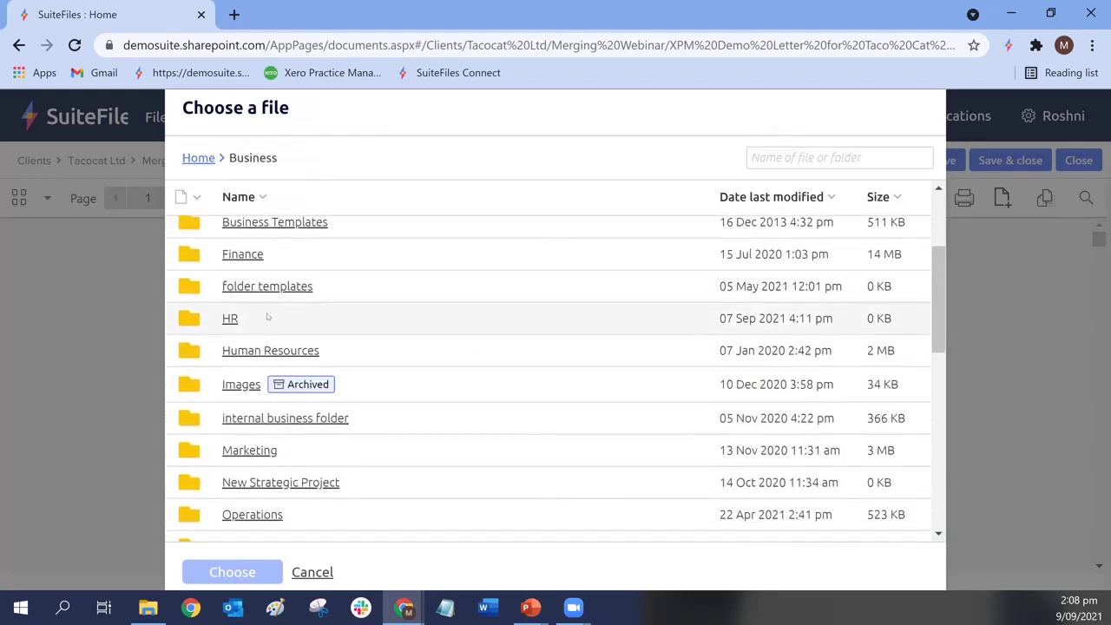
{"action": "scroll", "coordinate": [267, 318], "scroll_direction": "down", "scroll_amount": 1}
{"action": "left_click", "coordinate": [247, 432]}
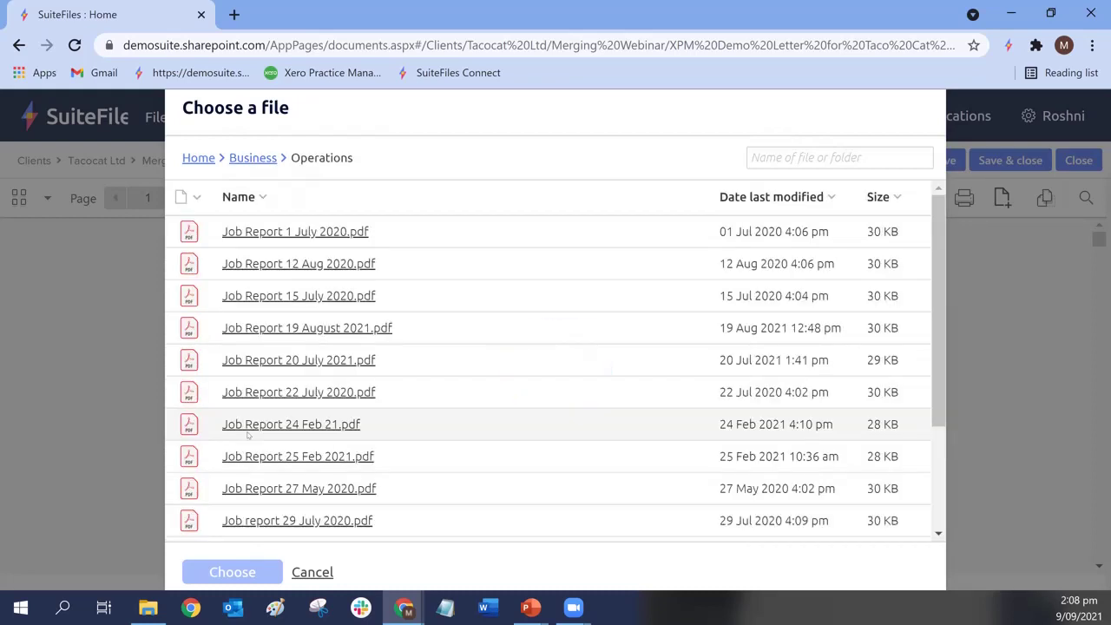
Step: Sort the Operations files by last modified date, newest first, and merge Job Report 19 August 2021.pdf into the letter
{"action": "left_click", "coordinate": [778, 202]}
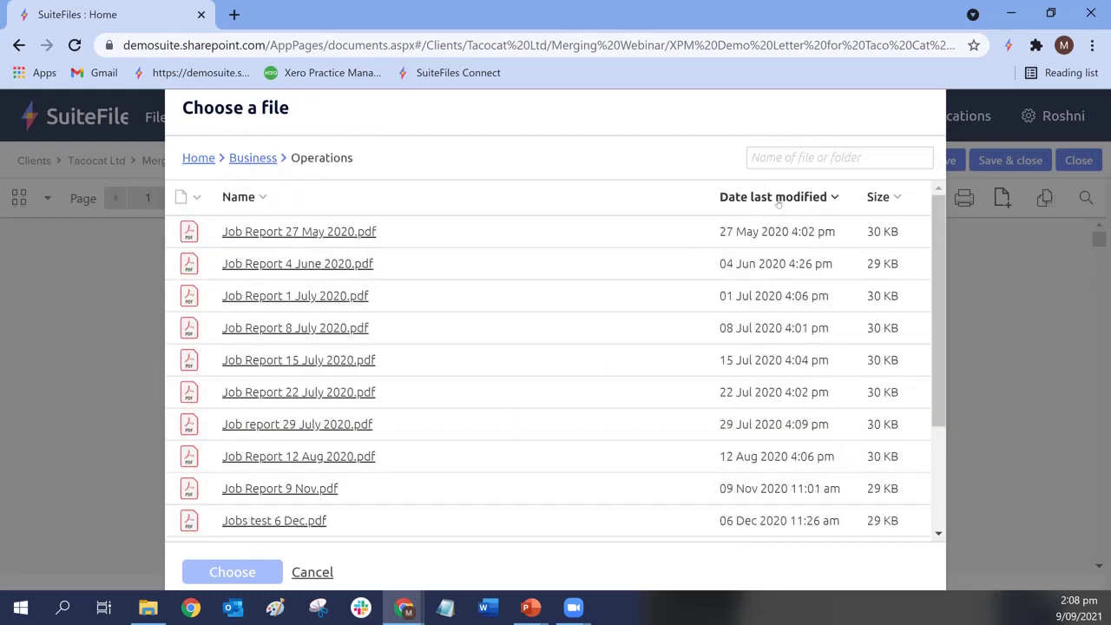
{"action": "left_click", "coordinate": [778, 201]}
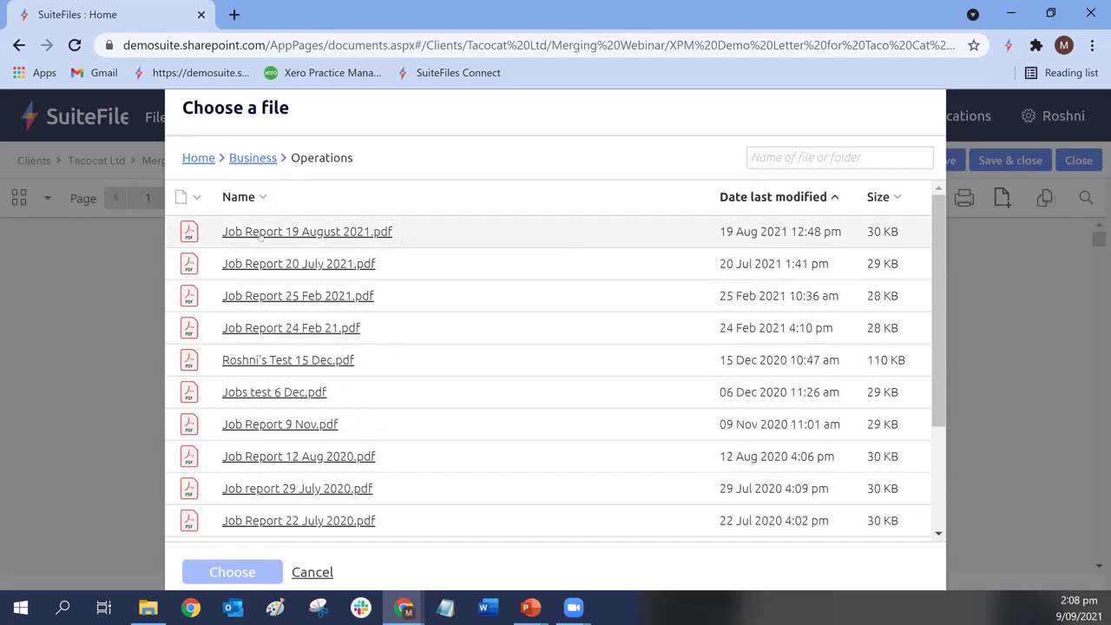
{"action": "left_click", "coordinate": [261, 236]}
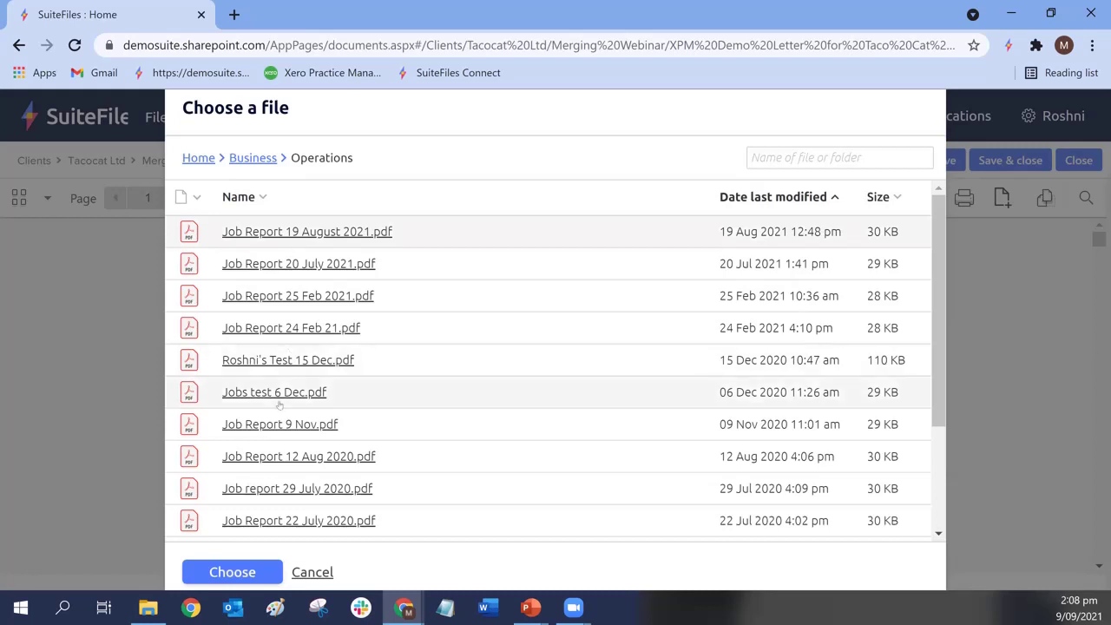
{"action": "left_click", "coordinate": [217, 574]}
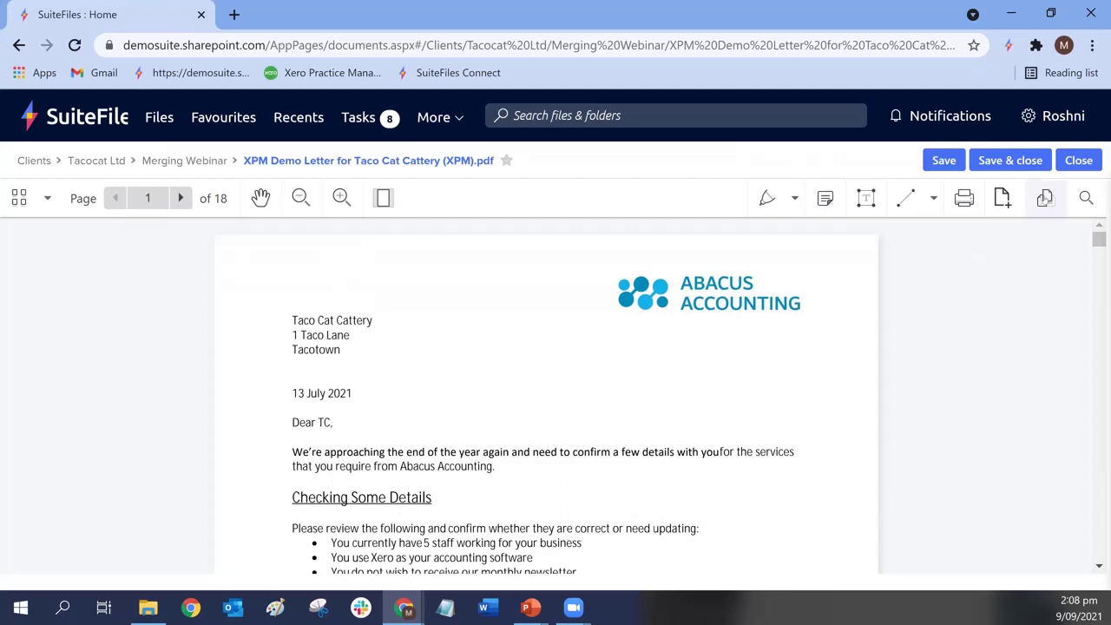
Step: In the Document Editor, move the Job Report page from the end to directly after page 2, and deselect it
{"action": "left_click", "coordinate": [1044, 198]}
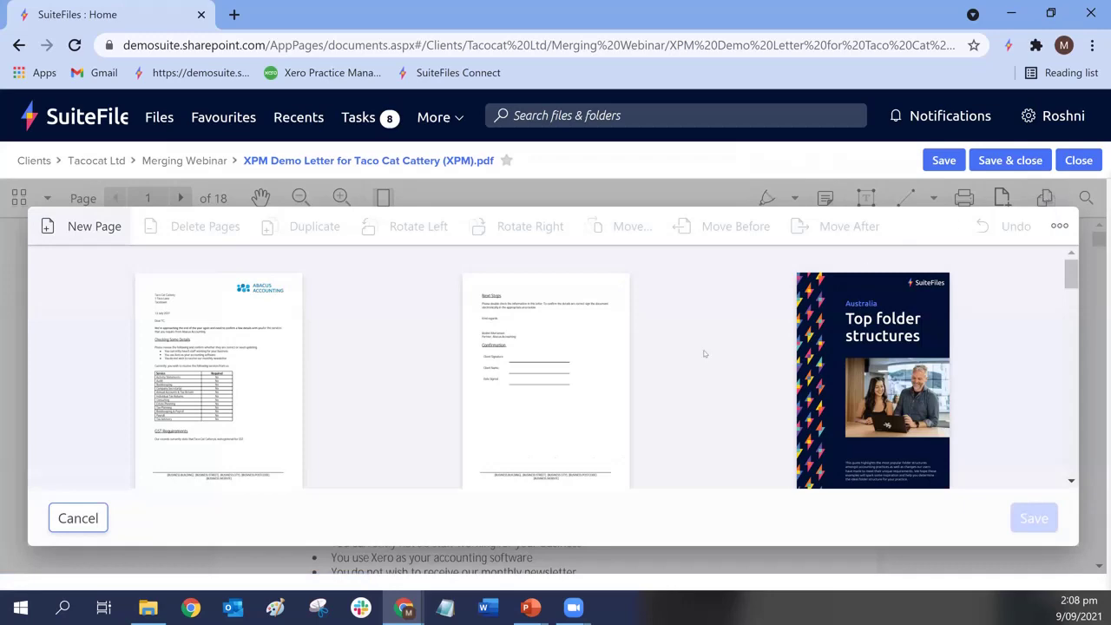
{"action": "scroll", "coordinate": [704, 353], "scroll_direction": "down", "scroll_amount": 4}
{"action": "scroll", "coordinate": [704, 353], "scroll_direction": "down", "scroll_amount": 3}
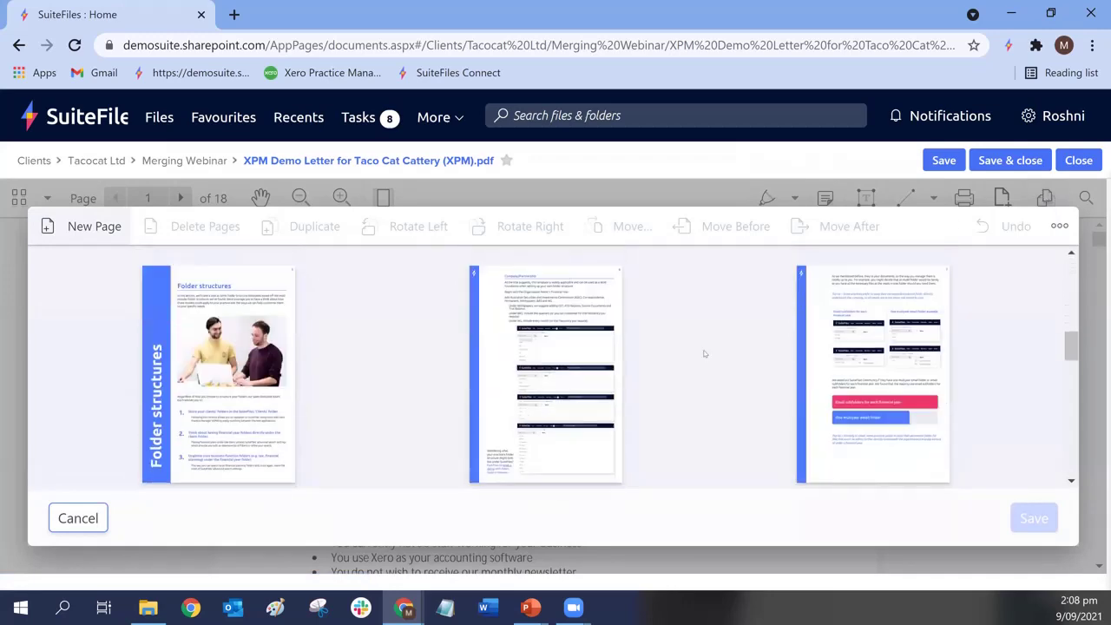
{"action": "scroll", "coordinate": [705, 353], "scroll_direction": "down", "scroll_amount": 10}
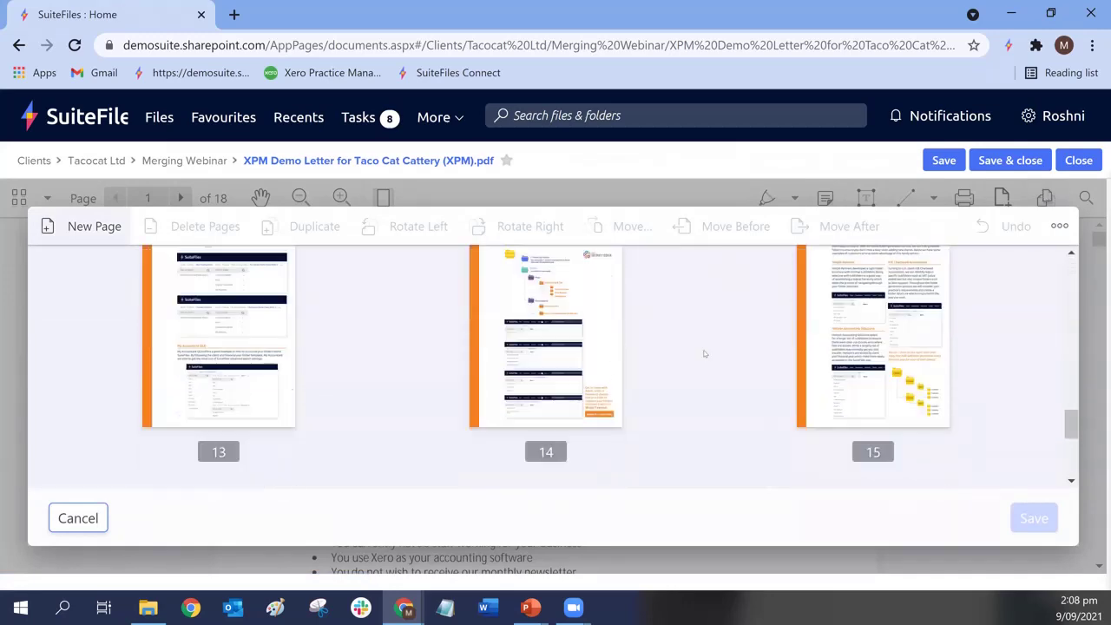
{"action": "scroll", "coordinate": [705, 353], "scroll_direction": "up", "scroll_amount": 1}
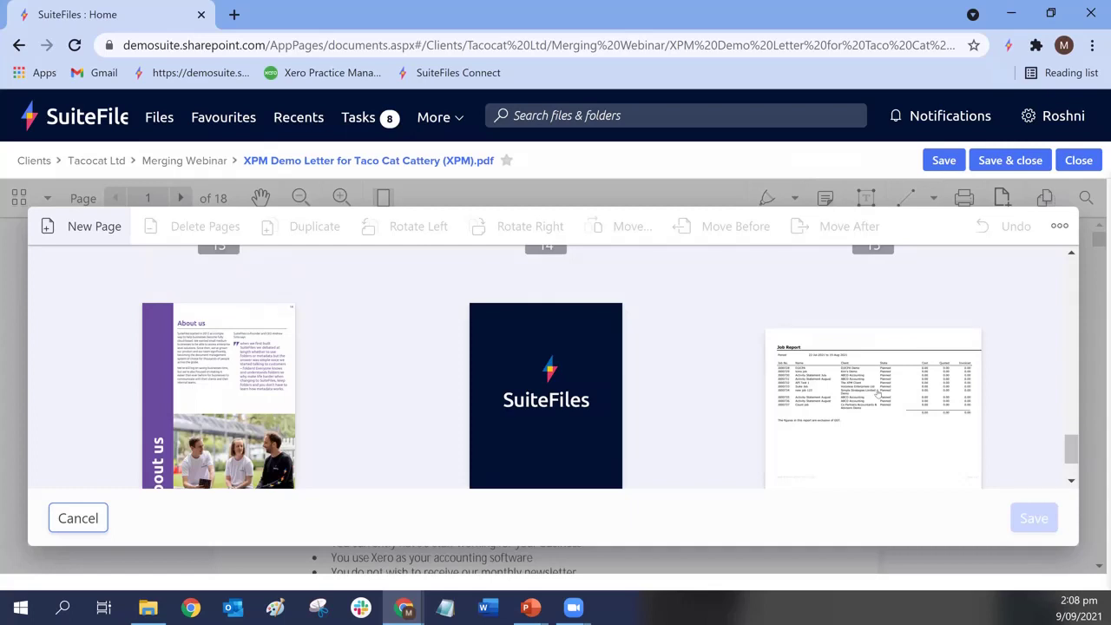
{"action": "left_click", "coordinate": [813, 387]}
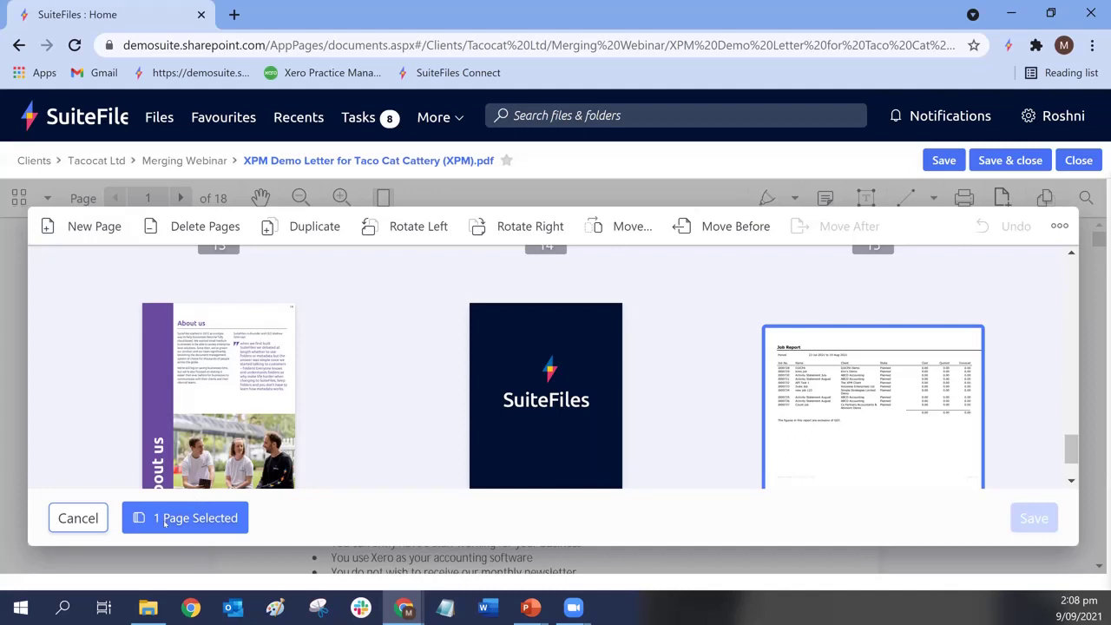
{"action": "left_click_drag", "start_coordinate": [829, 409], "coordinate": [725, 377]}
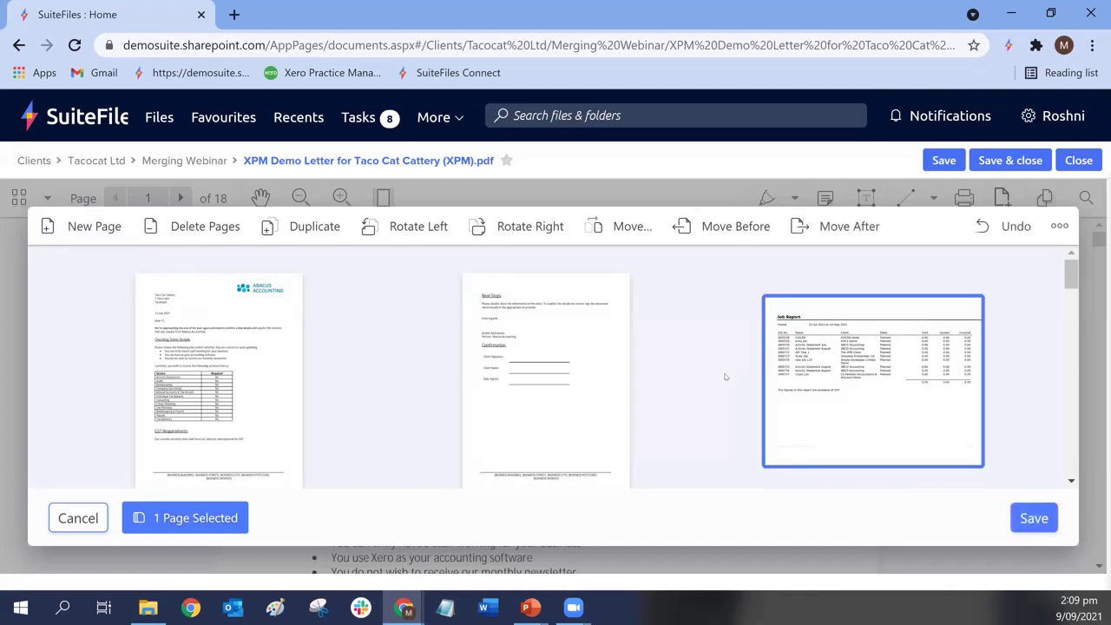
{"action": "scroll", "coordinate": [726, 374], "scroll_direction": "down", "scroll_amount": 3}
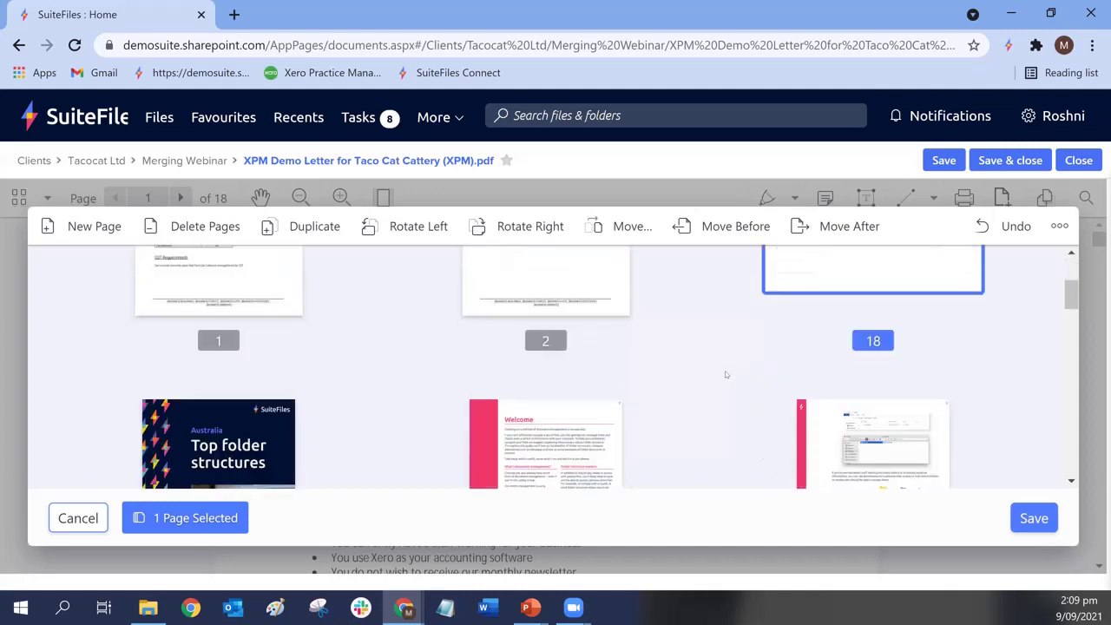
{"action": "scroll", "coordinate": [725, 371], "scroll_direction": "up", "scroll_amount": 3}
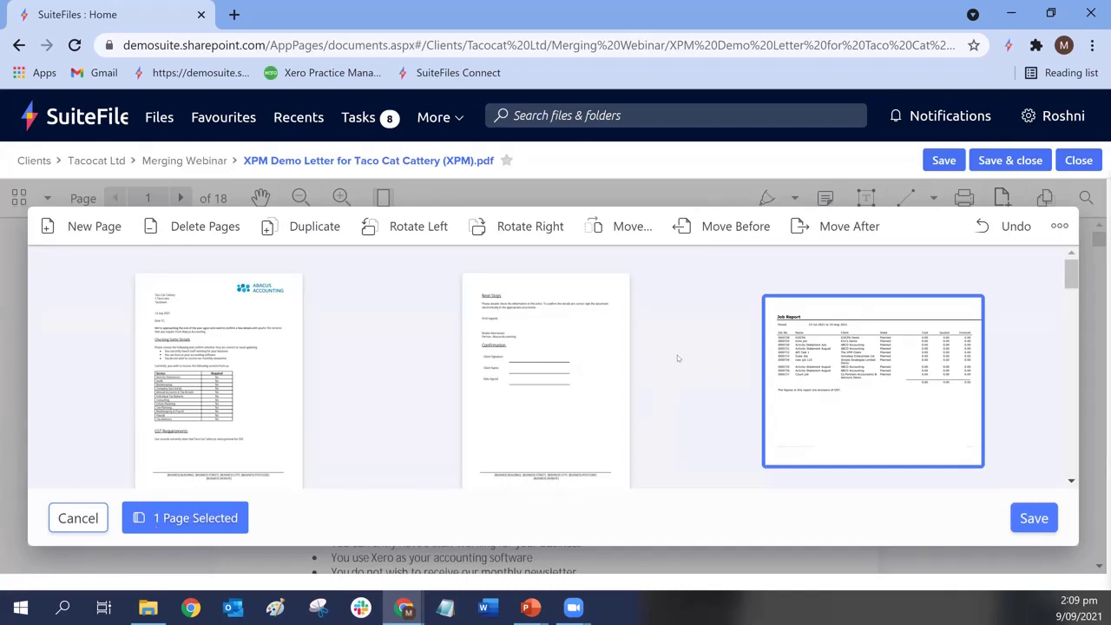
{"action": "left_click", "coordinate": [866, 365]}
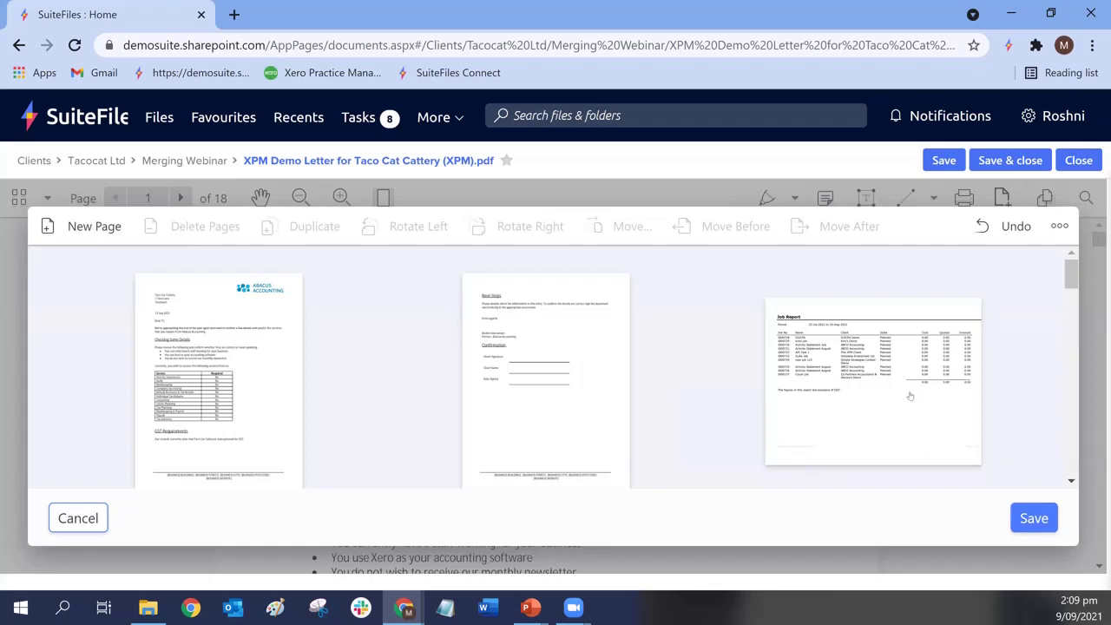
Step: Move the letter's two pages together to directly after the Job Report page and clear the page selection
{"action": "left_click", "coordinate": [187, 356]}
{"action": "left_click", "coordinate": [530, 356]}
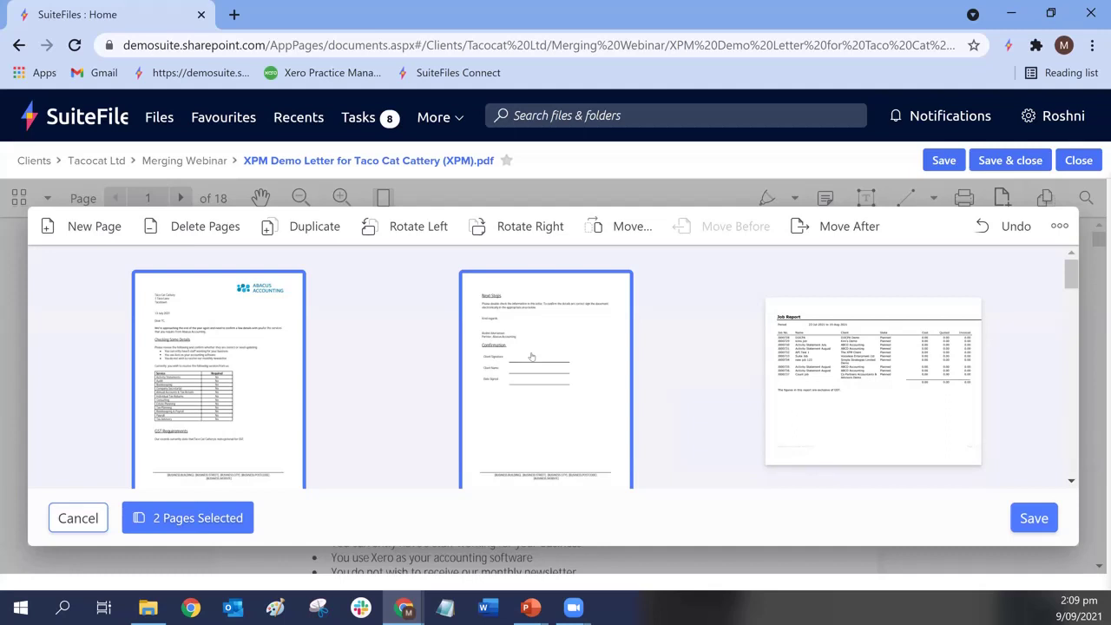
{"action": "left_click_drag", "start_coordinate": [238, 356], "coordinate": [1003, 343]}
{"action": "scroll", "coordinate": [825, 382], "scroll_direction": "down", "scroll_amount": 3}
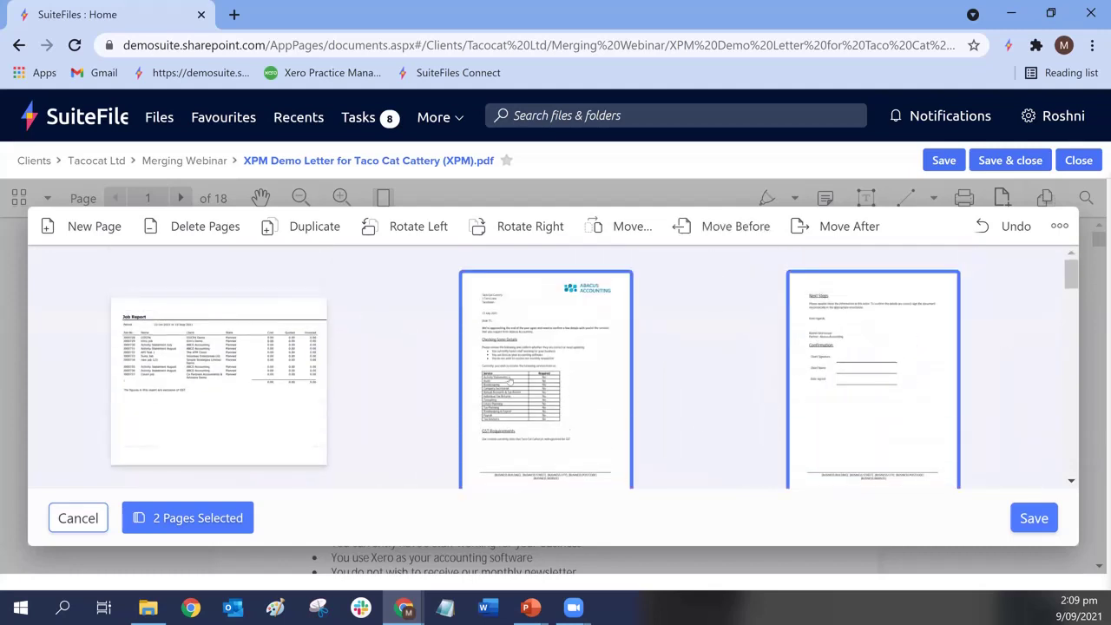
{"action": "scroll", "coordinate": [511, 380], "scroll_direction": "down", "scroll_amount": 1}
{"action": "scroll", "coordinate": [510, 380], "scroll_direction": "up", "scroll_amount": 4}
{"action": "left_click", "coordinate": [1061, 227]}
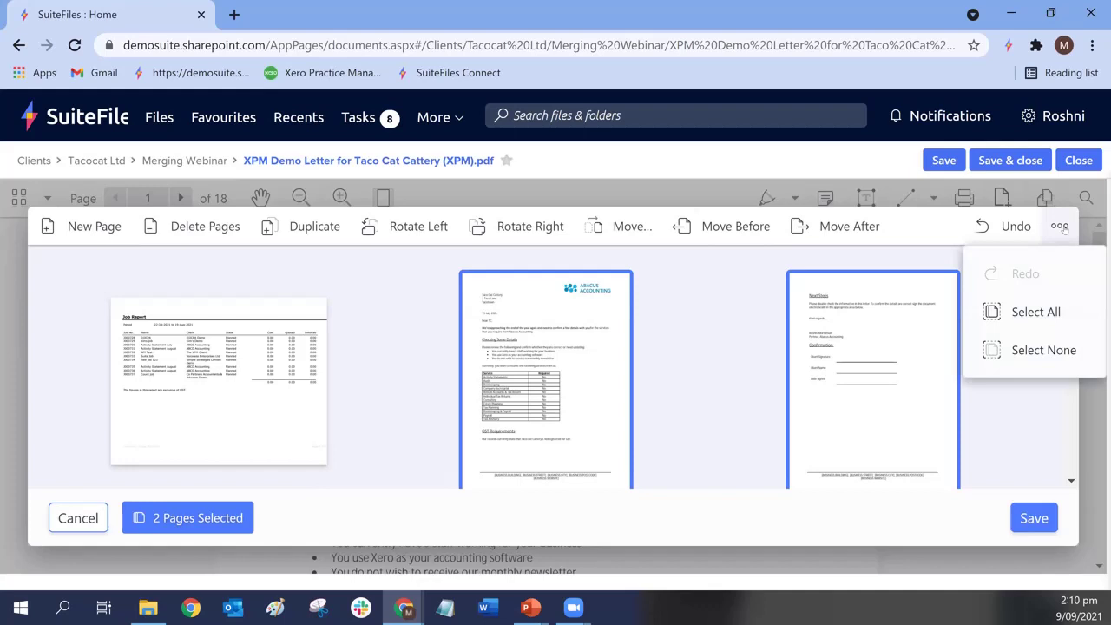
{"action": "left_click", "coordinate": [1017, 359]}
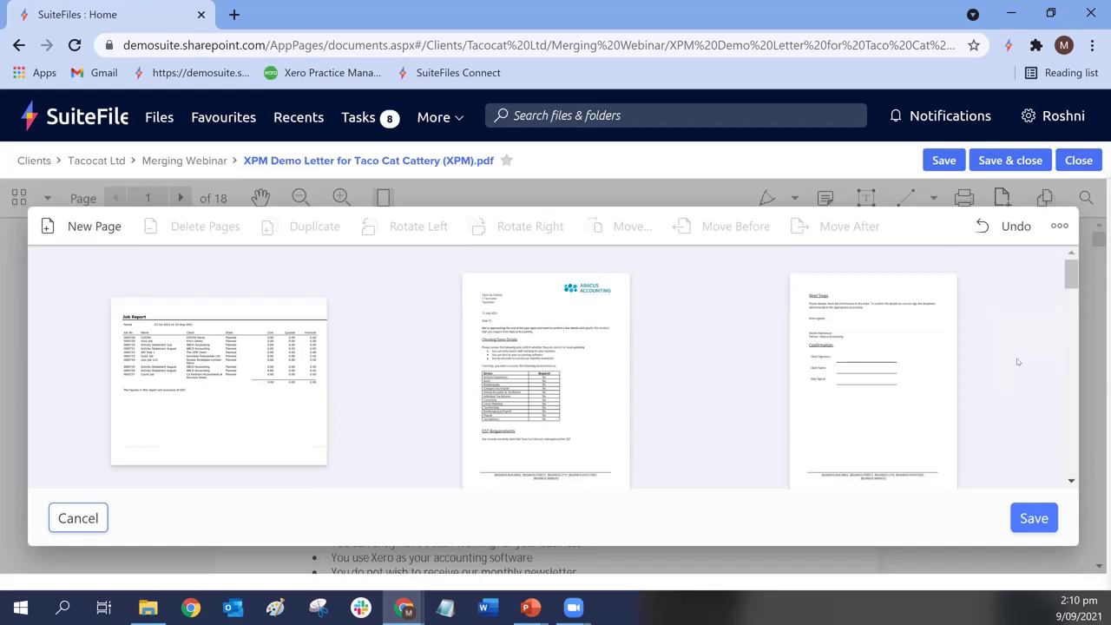
Step: Delete the Job Report page from the front of the document
{"action": "left_click", "coordinate": [1060, 226]}
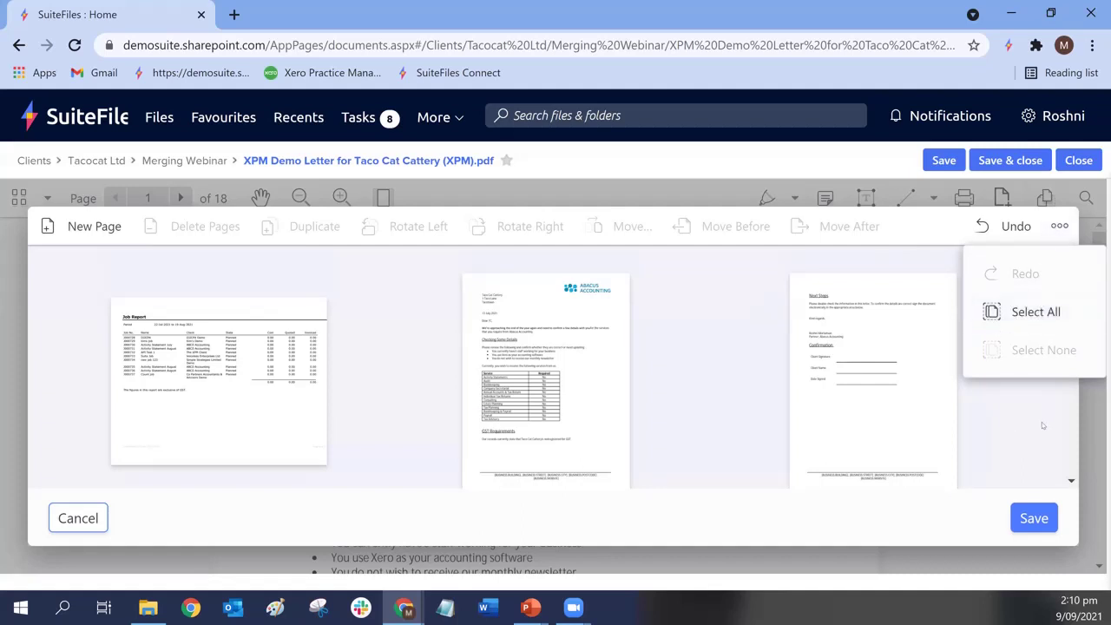
{"action": "left_click", "coordinate": [1056, 229]}
{"action": "left_click", "coordinate": [190, 372]}
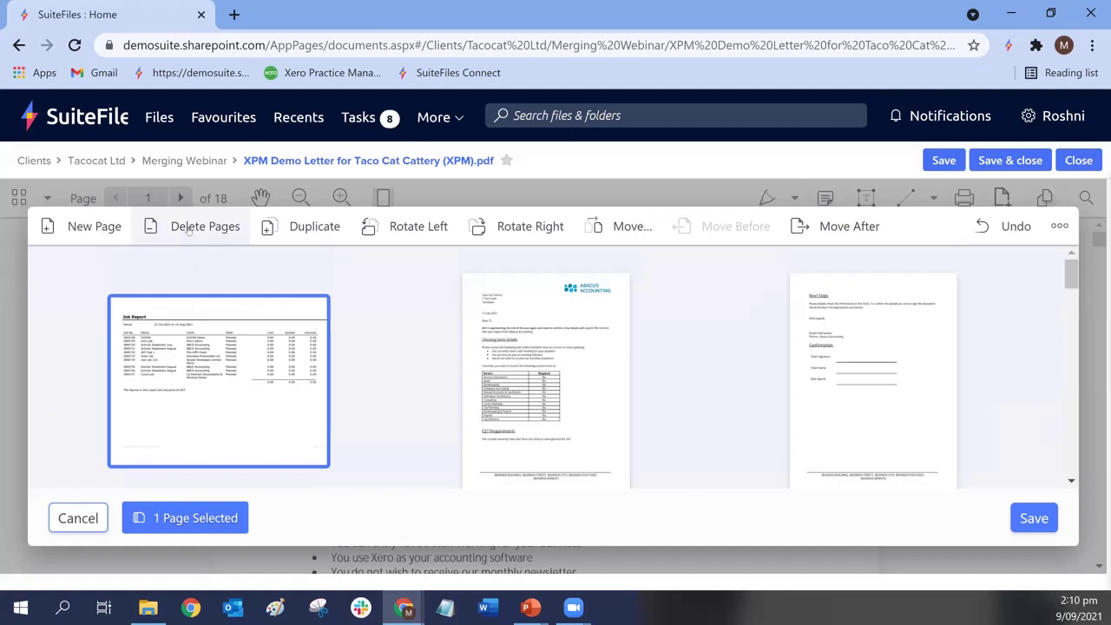
{"action": "left_click", "coordinate": [188, 227]}
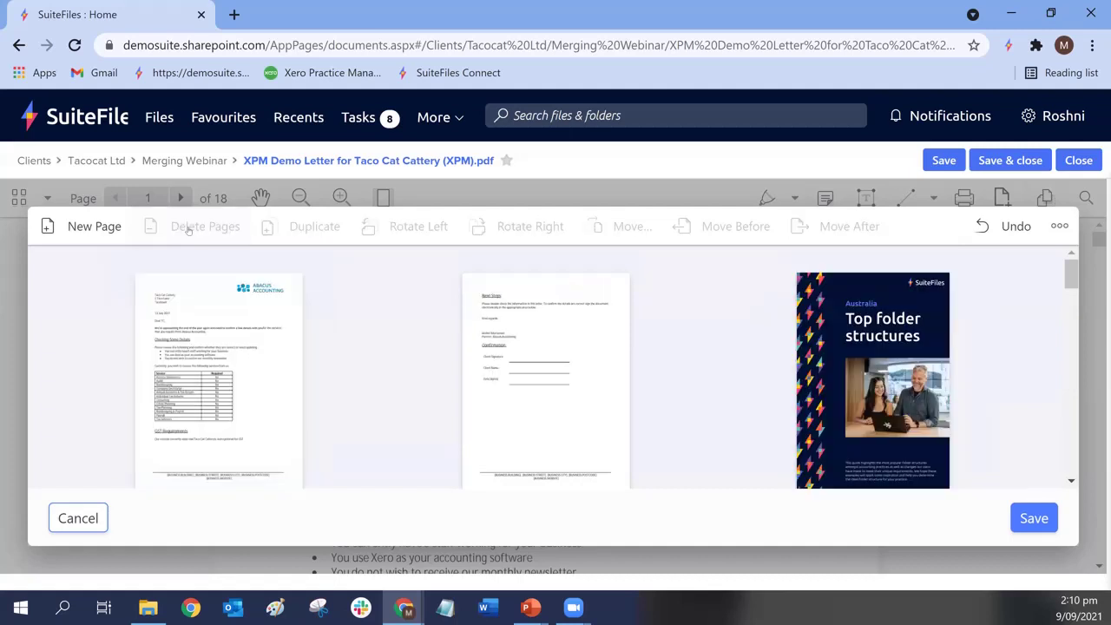
{"action": "left_click", "coordinate": [224, 395]}
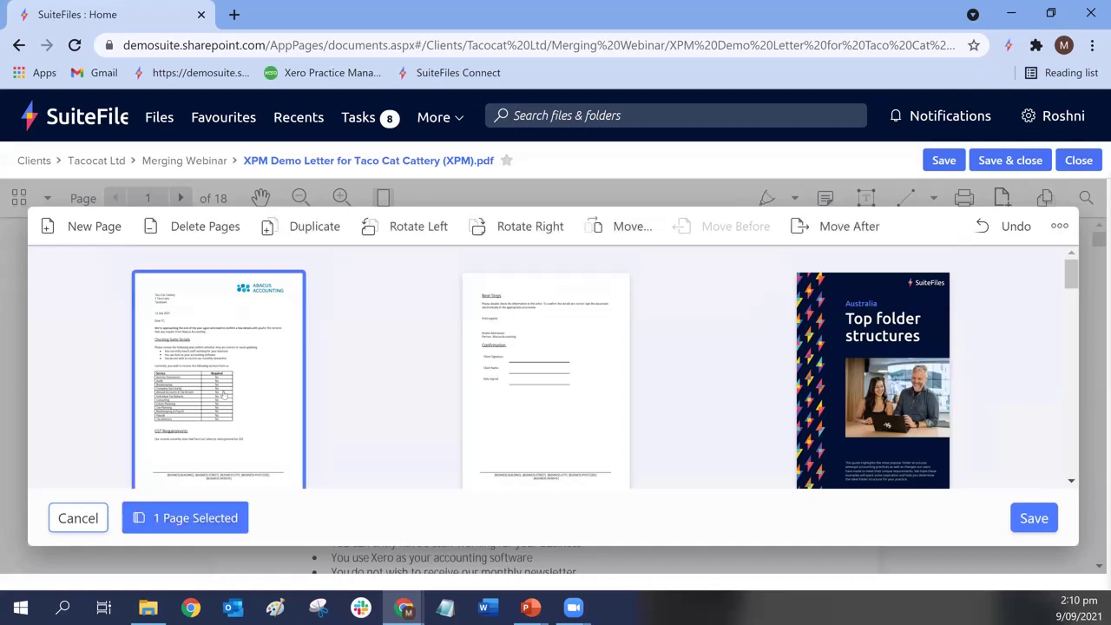
{"action": "left_click", "coordinate": [575, 407]}
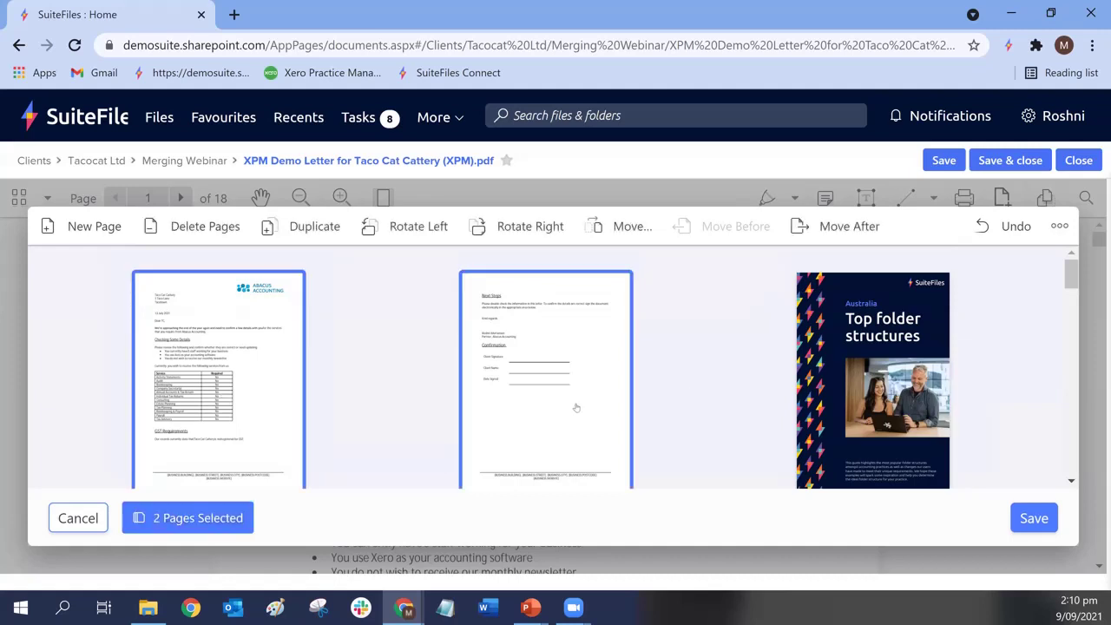
{"action": "left_click", "coordinate": [492, 405]}
{"action": "left_click", "coordinate": [264, 388]}
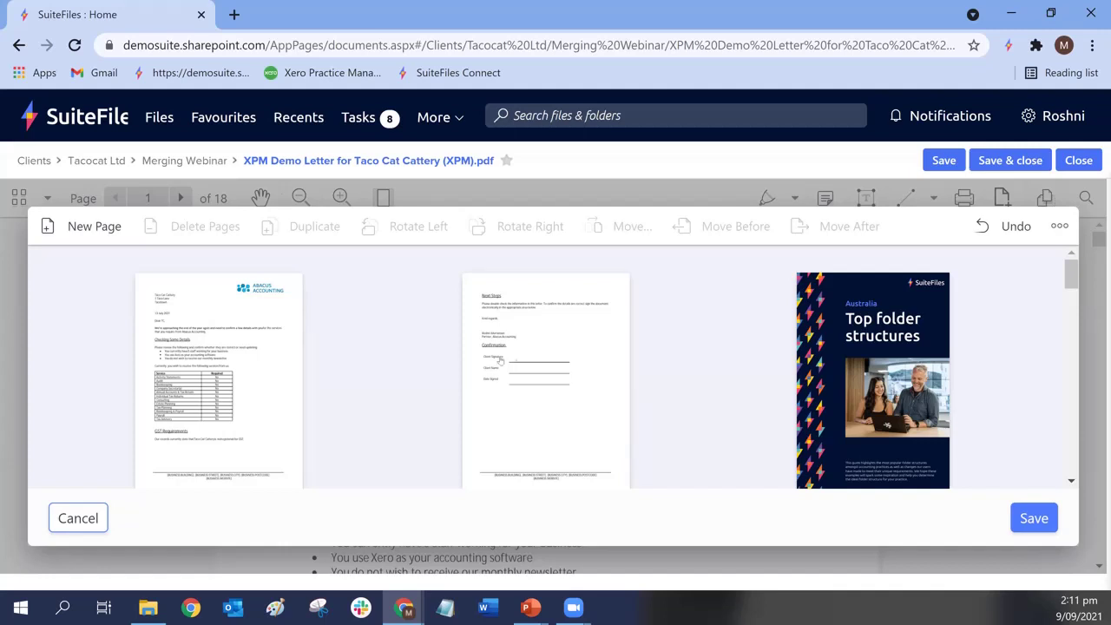
Step: Rotate the last page, the guide's dark SuiteFiles back cover, to the right and save the page changes
{"action": "scroll", "coordinate": [768, 388], "scroll_direction": "down", "scroll_amount": 5}
{"action": "scroll", "coordinate": [767, 388], "scroll_direction": "down", "scroll_amount": 8}
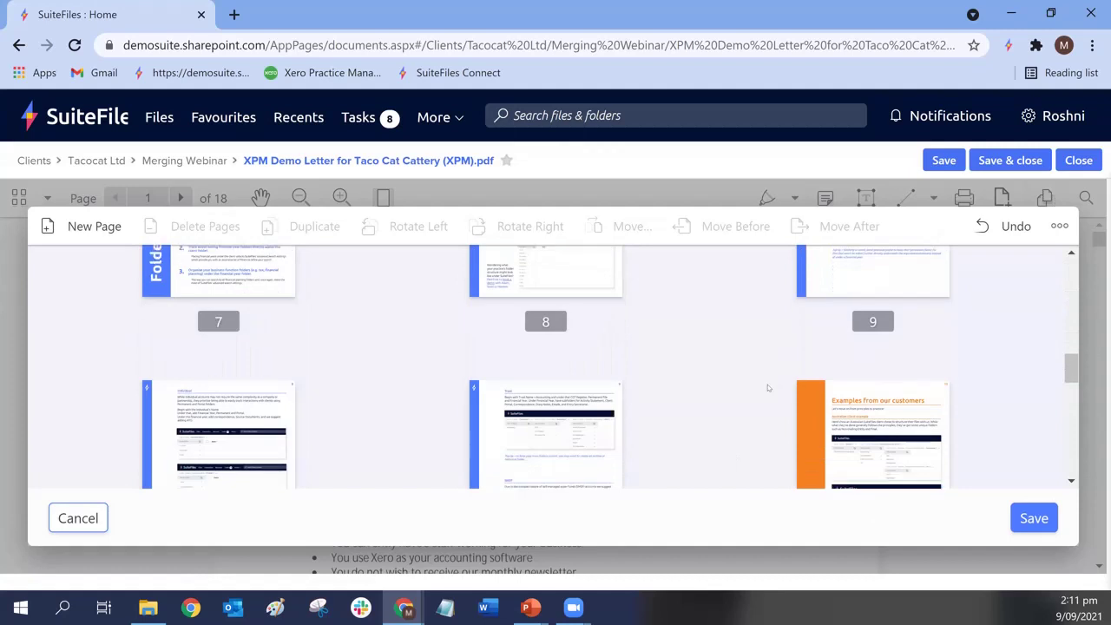
{"action": "scroll", "coordinate": [767, 388], "scroll_direction": "up", "scroll_amount": 1}
{"action": "left_click", "coordinate": [554, 384]}
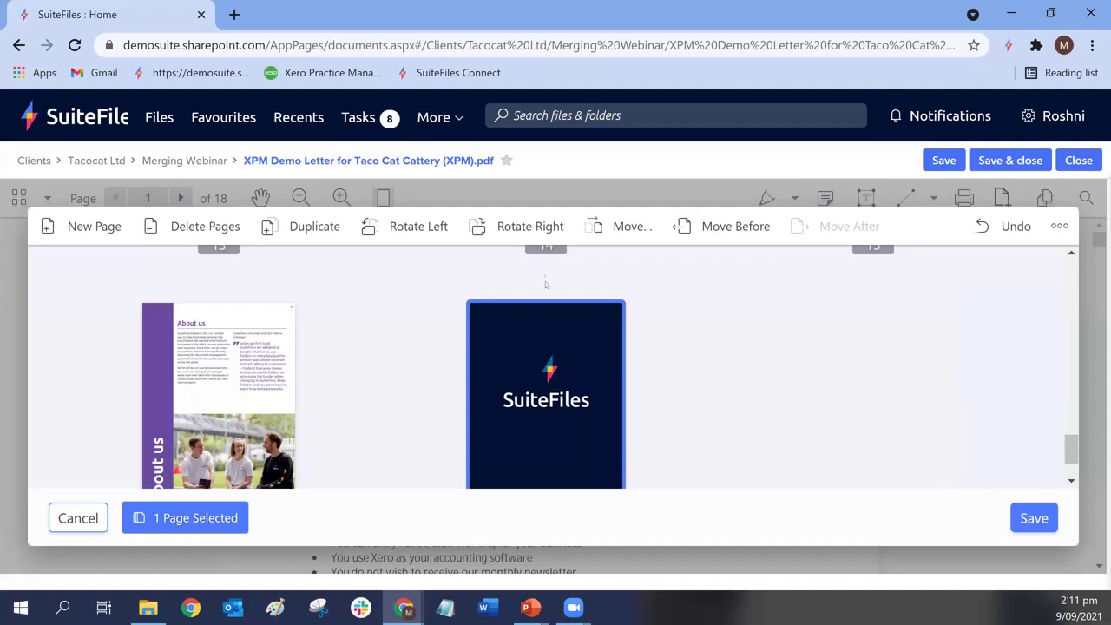
{"action": "left_click", "coordinate": [523, 217]}
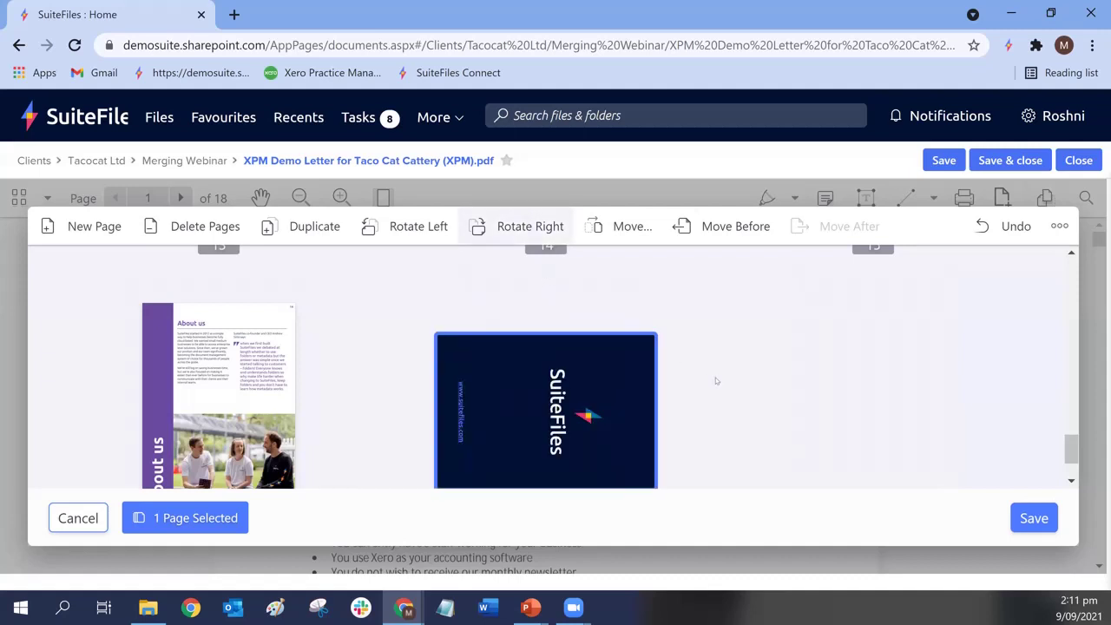
{"action": "scroll", "coordinate": [713, 382], "scroll_direction": "down", "scroll_amount": 1}
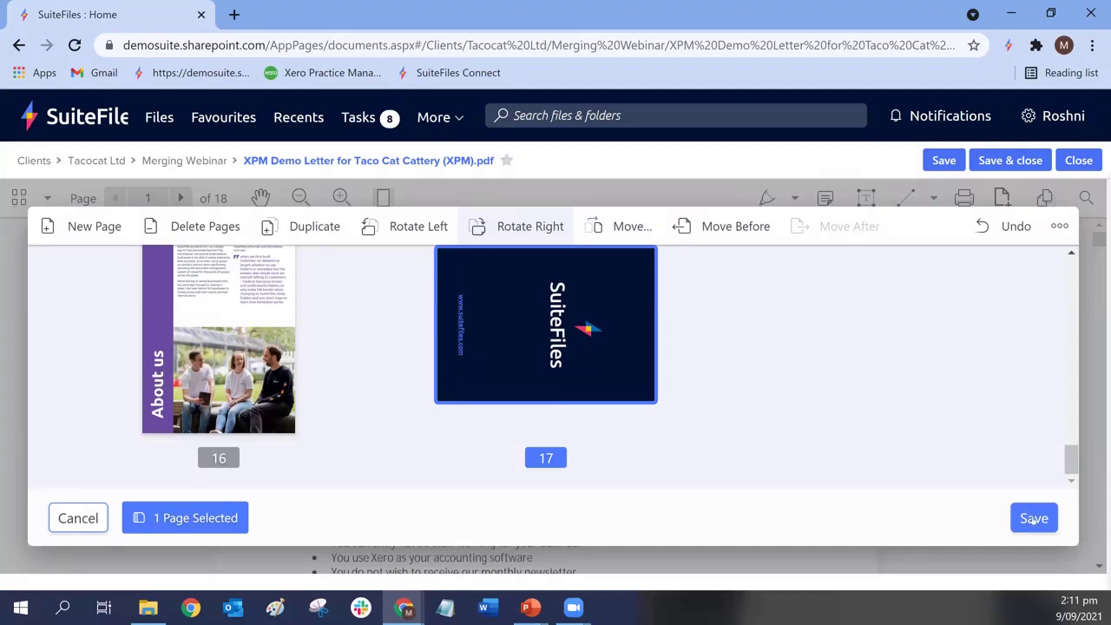
{"action": "left_click", "coordinate": [1033, 518]}
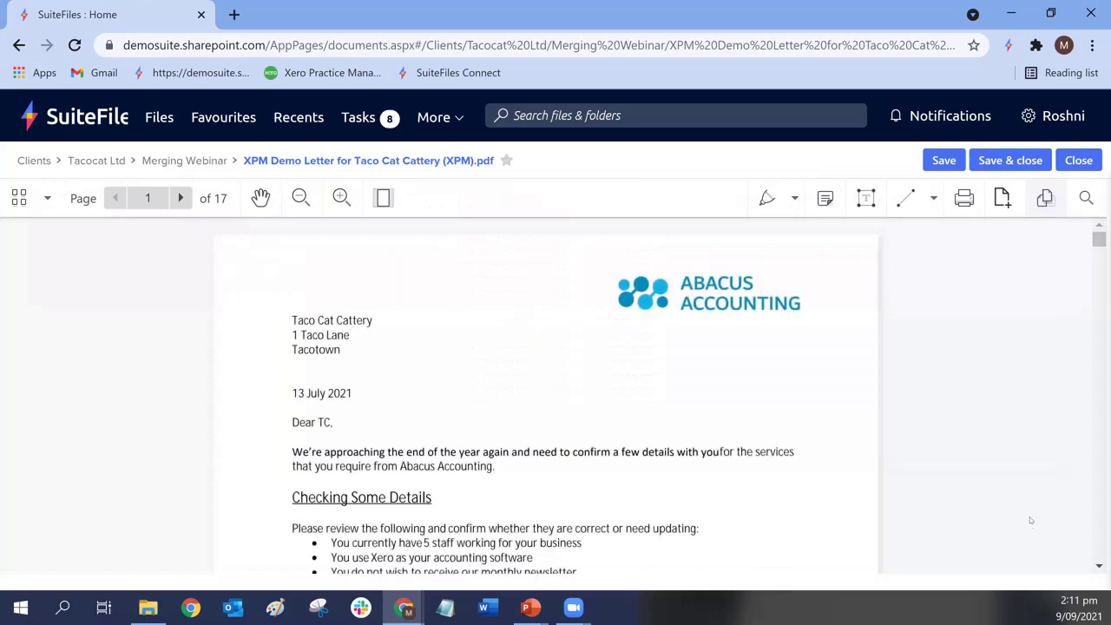
Step: Look through the combined letter and guide, return to the first page, and save the document
{"action": "scroll", "coordinate": [916, 399], "scroll_direction": "down", "scroll_amount": 1}
{"action": "scroll", "coordinate": [916, 400], "scroll_direction": "down", "scroll_amount": 15}
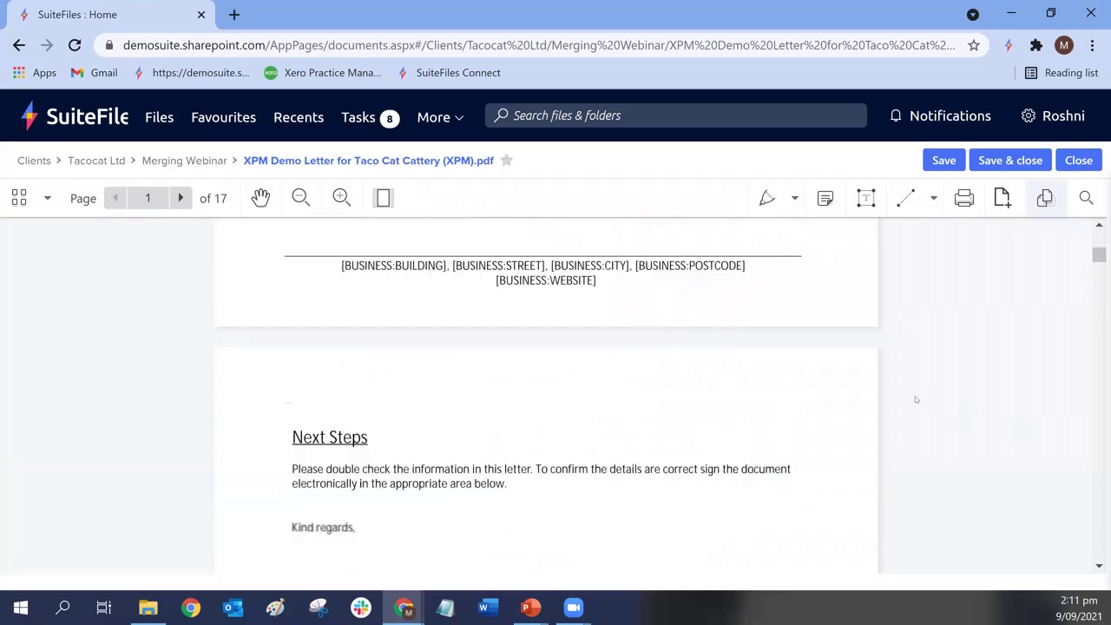
{"action": "scroll", "coordinate": [916, 399], "scroll_direction": "down", "scroll_amount": 20}
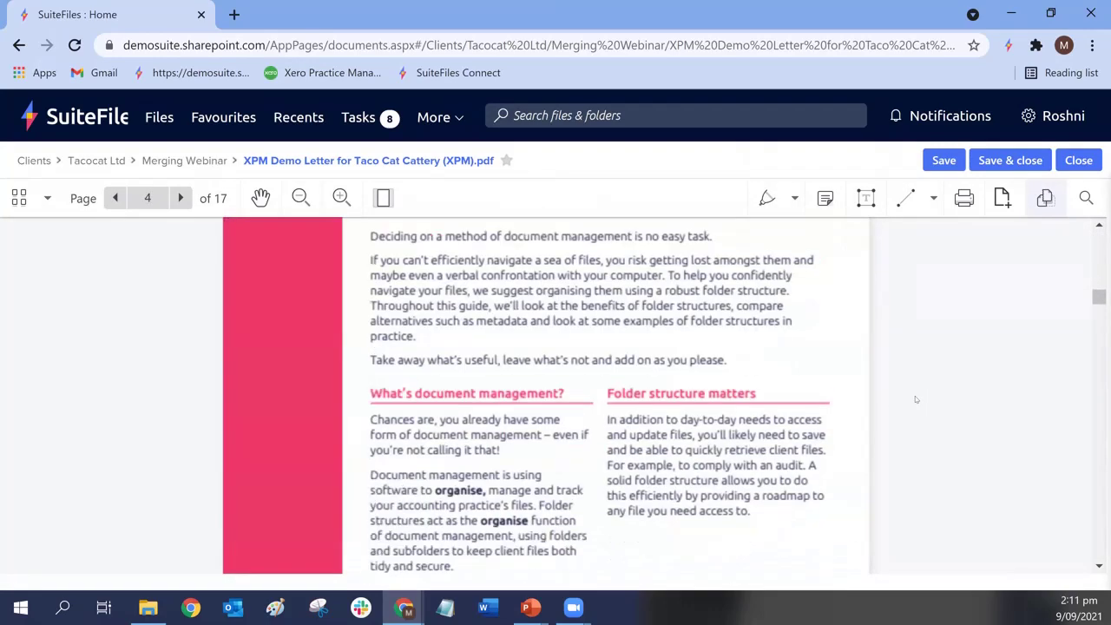
{"action": "scroll", "coordinate": [916, 400], "scroll_direction": "down", "scroll_amount": 20}
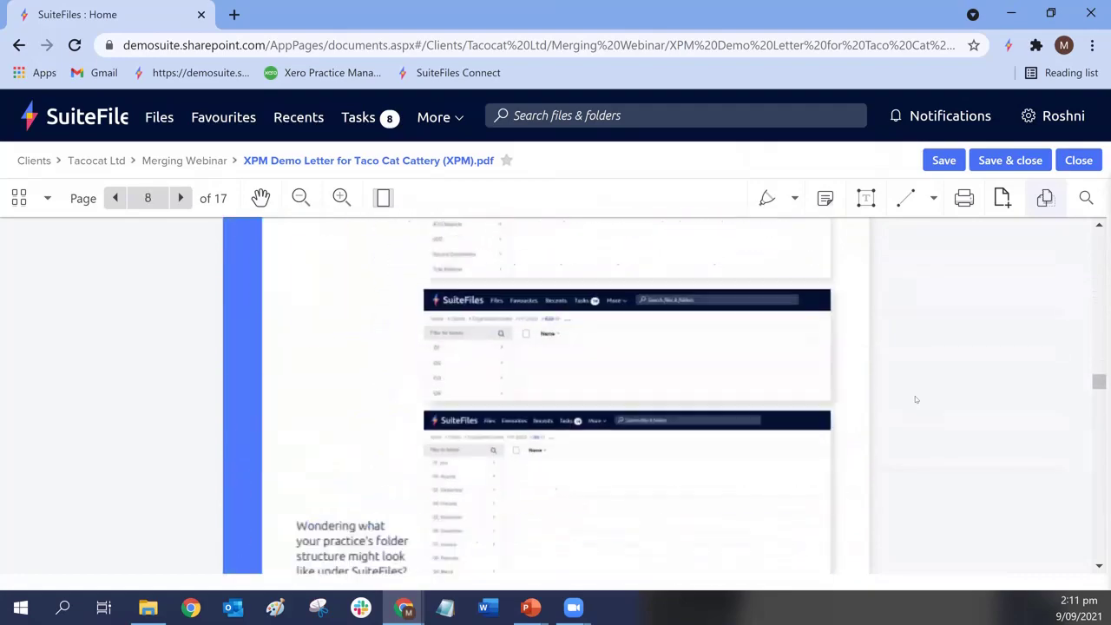
{"action": "left_click_drag", "start_coordinate": [1098, 415], "coordinate": [1098, 236]}
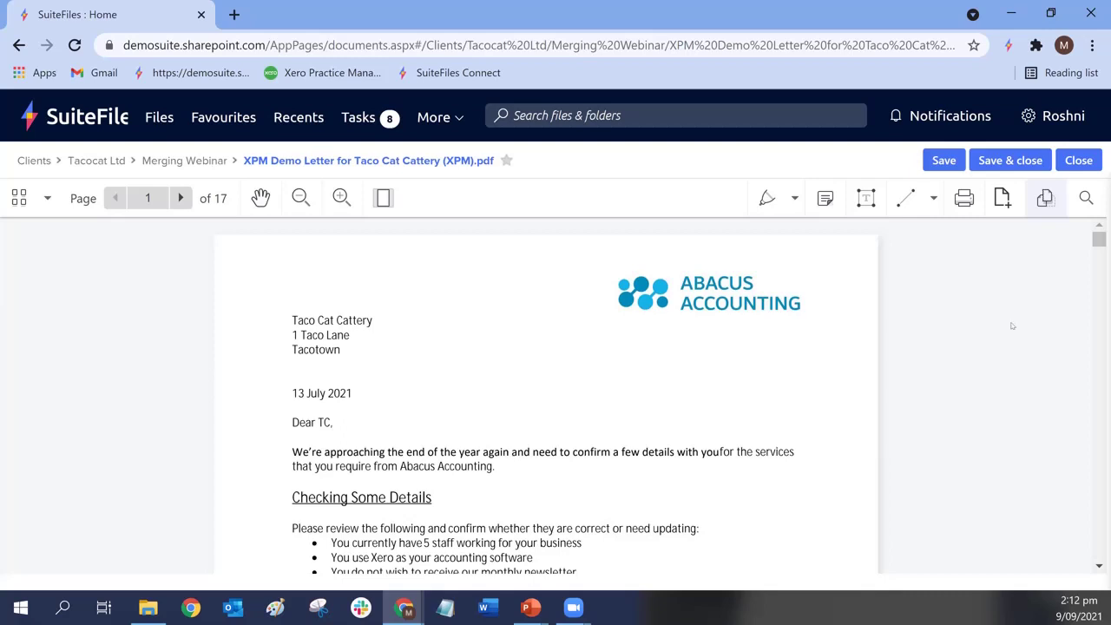
{"action": "left_click", "coordinate": [947, 163]}
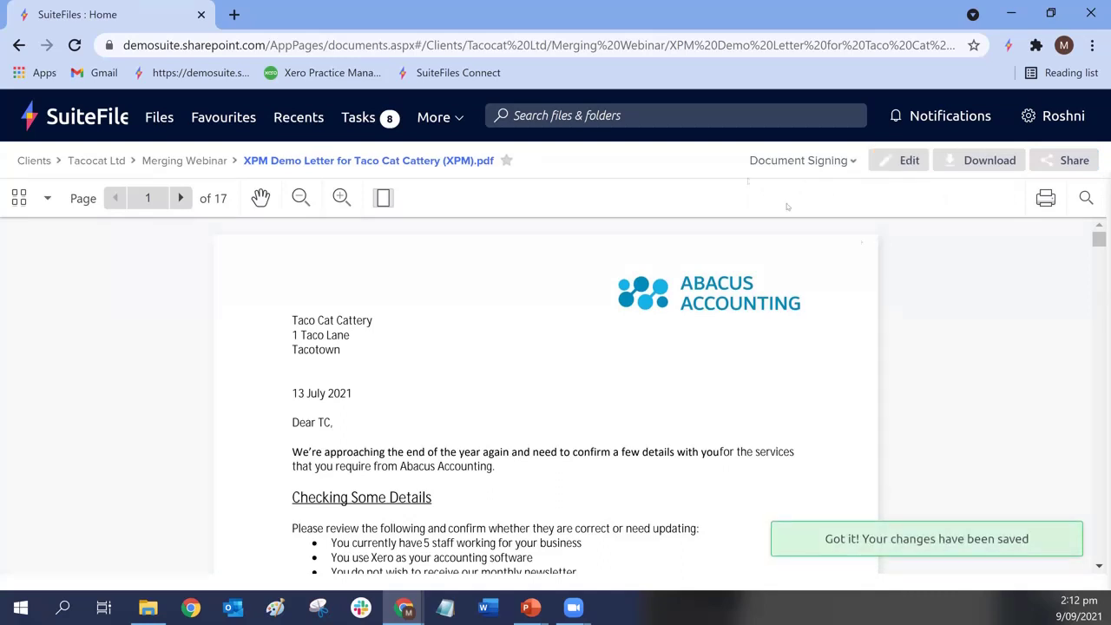
Step: Reopen the letter for editing and merge Abacus Accounting Letter for Taco Cat Cattery 19 Aug 2021 PDF copy.pdf from the Tacocat Ltd folder
{"action": "left_click", "coordinate": [775, 162]}
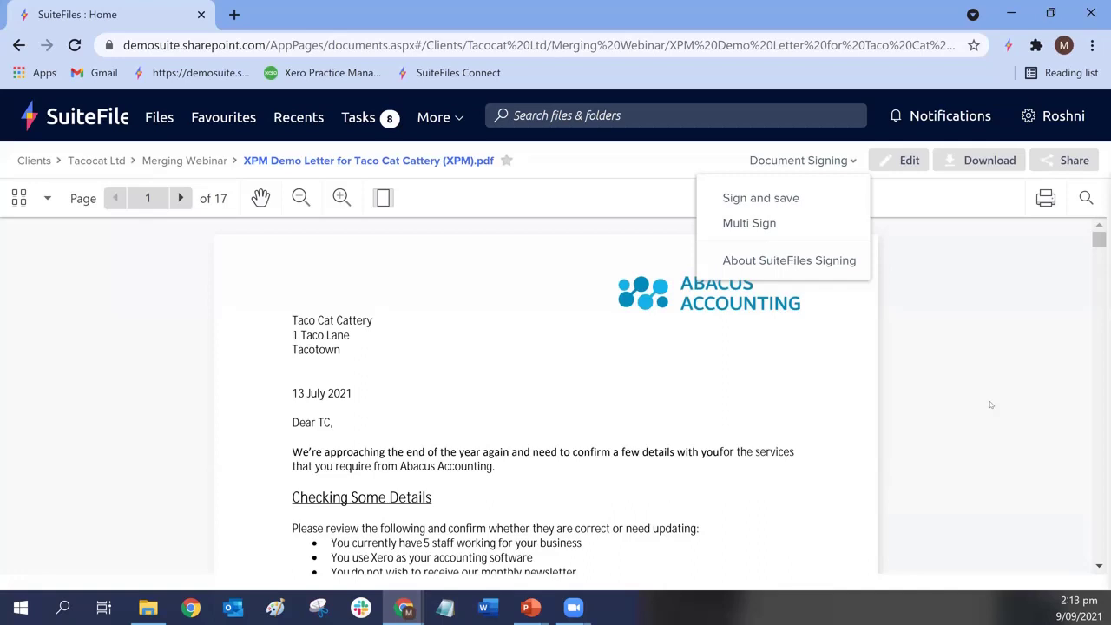
{"action": "left_click", "coordinate": [897, 165]}
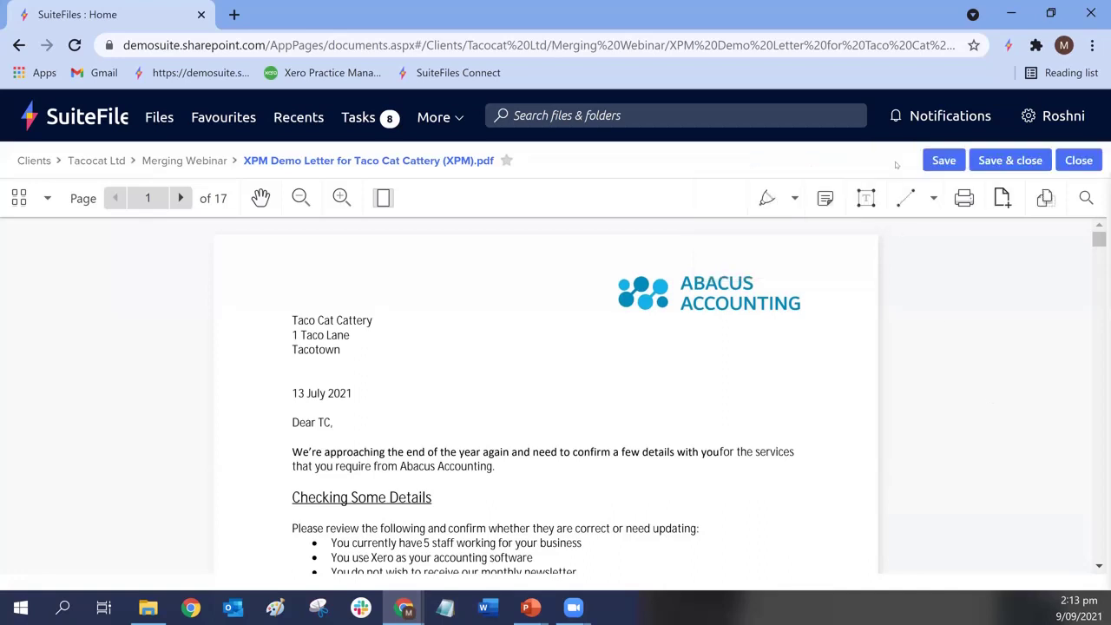
{"action": "left_click", "coordinate": [1003, 201]}
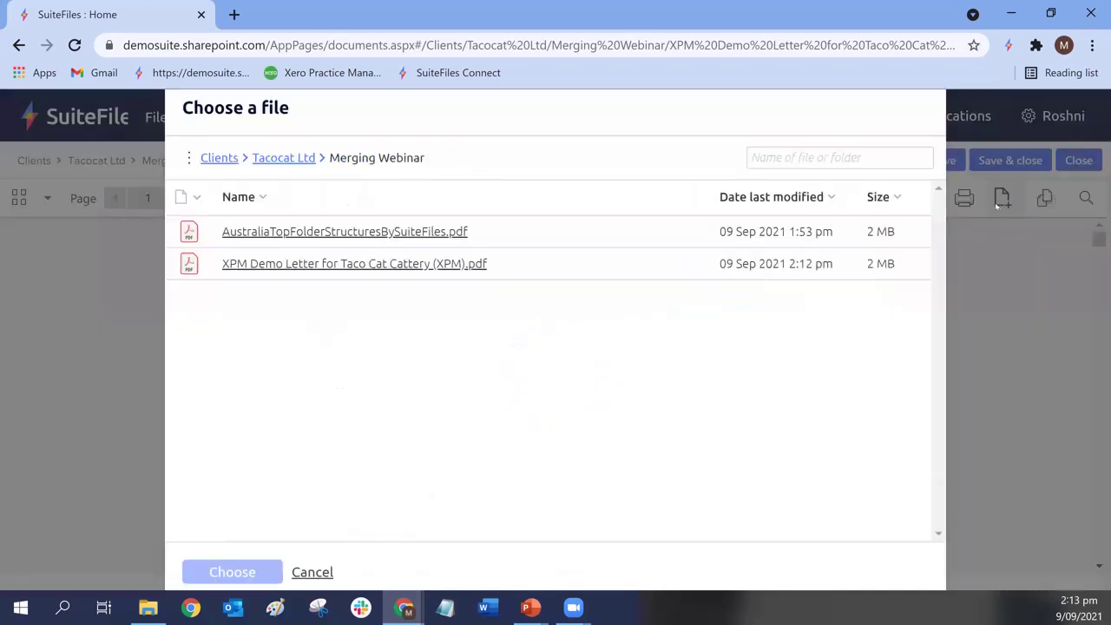
{"action": "left_click", "coordinate": [282, 159]}
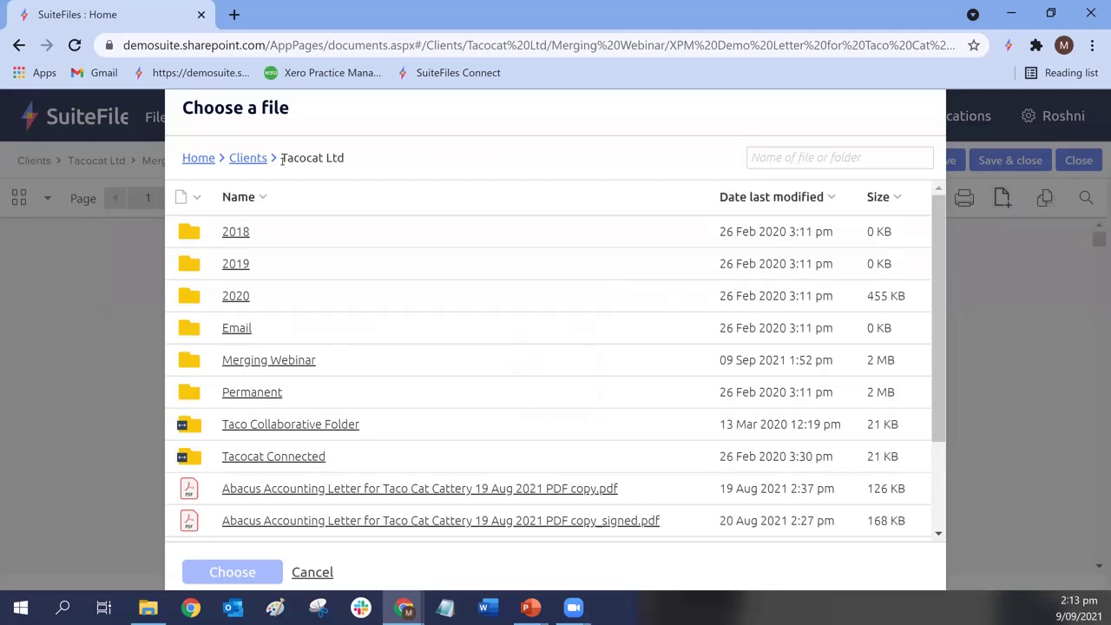
{"action": "left_click", "coordinate": [265, 491]}
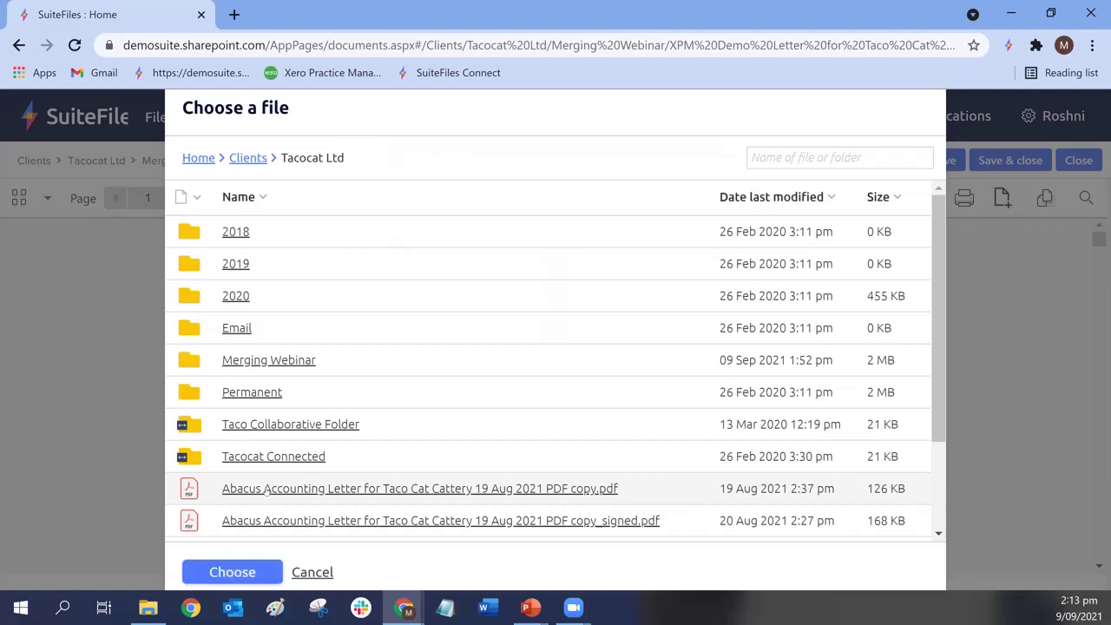
{"action": "left_click", "coordinate": [232, 572]}
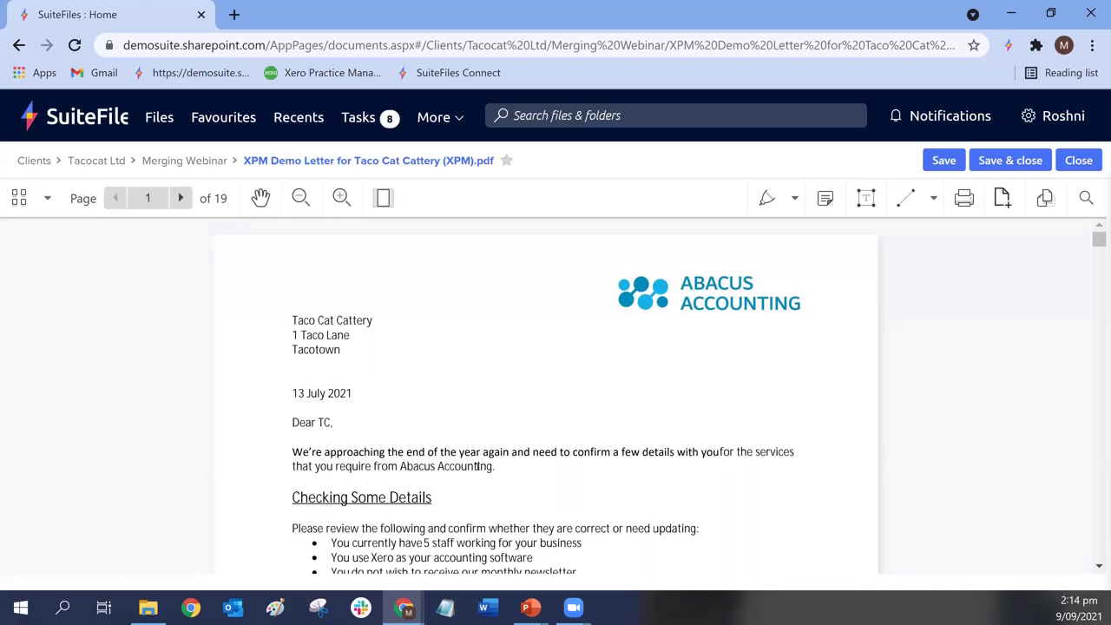
Step: Open the list of recent files and zoom the browser page out two levels
{"action": "left_click", "coordinate": [298, 117]}
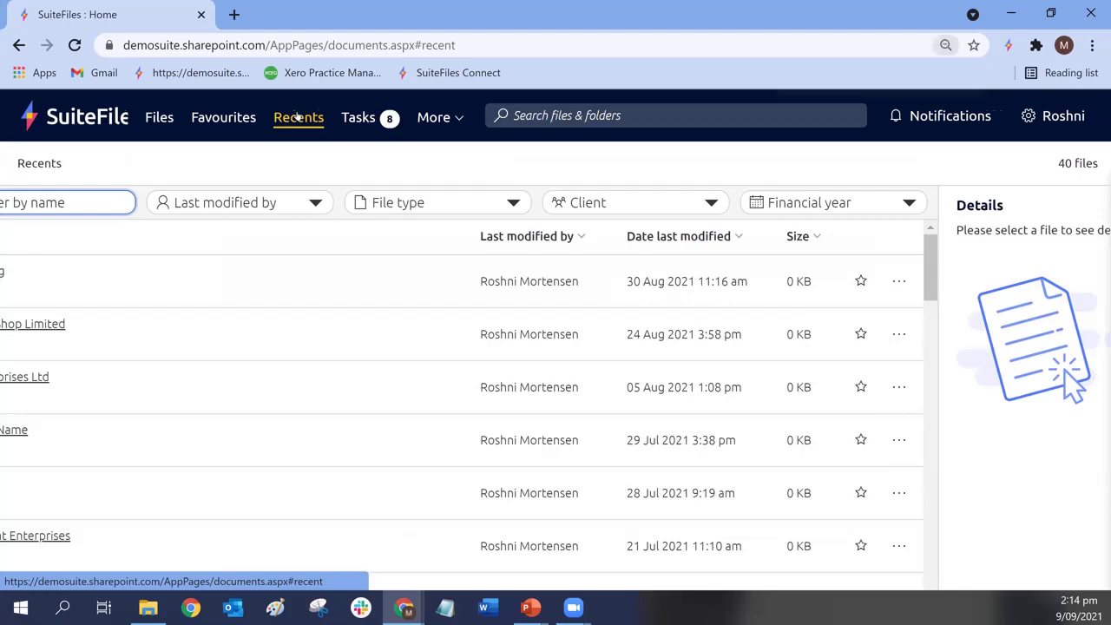
{"action": "key", "text": "ctrl+minus"}
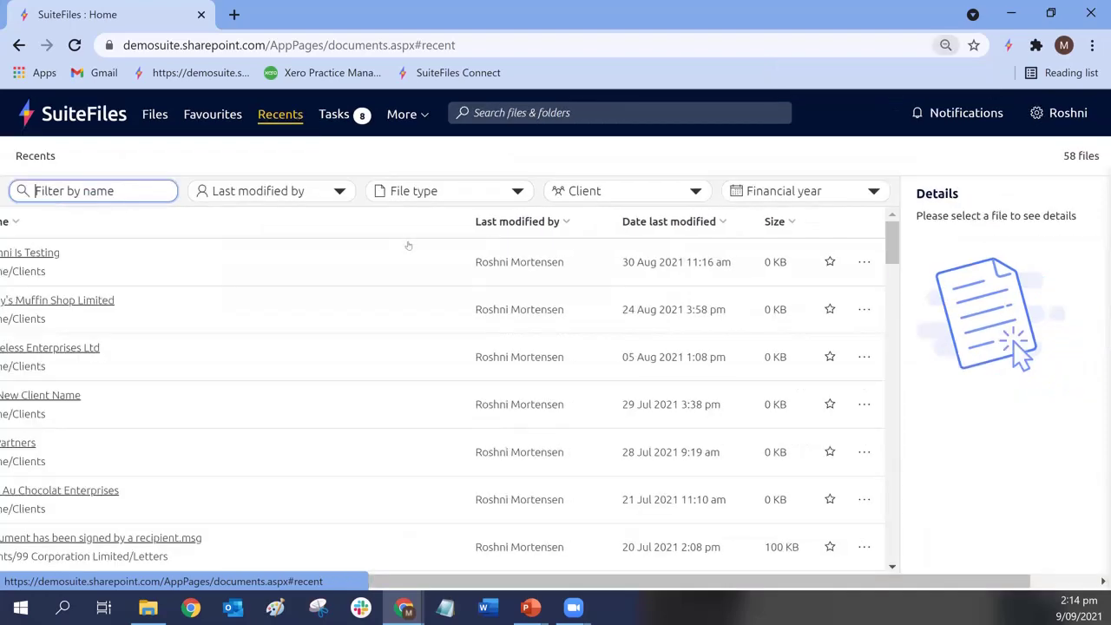
{"action": "key", "text": "ctrl+minus"}
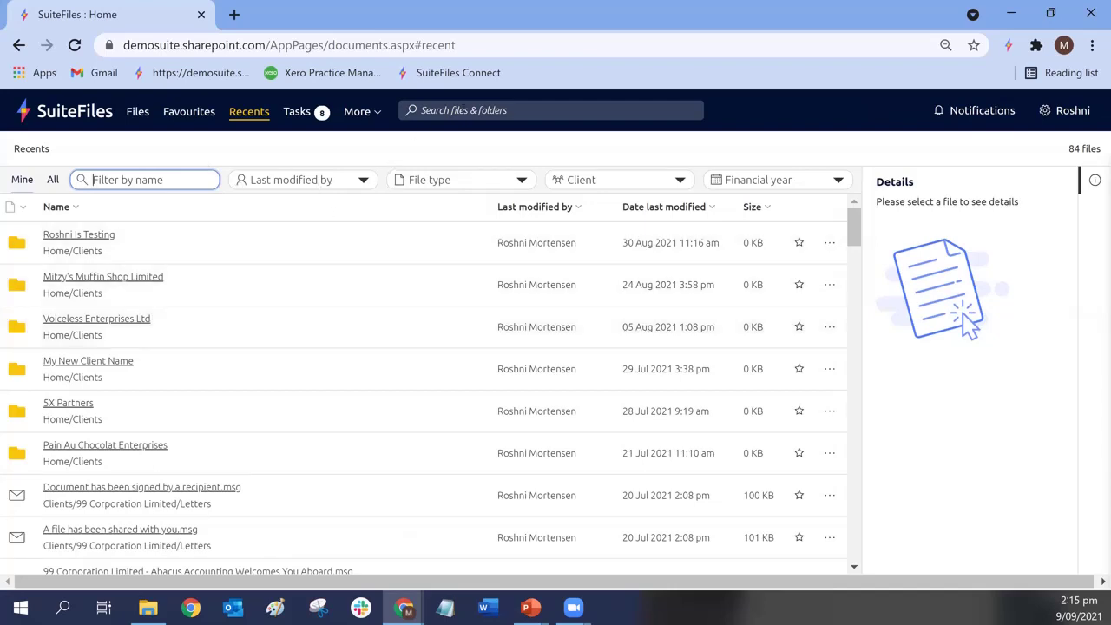
Step: Search all files and folders for "taco"
{"action": "left_click", "coordinate": [465, 110]}
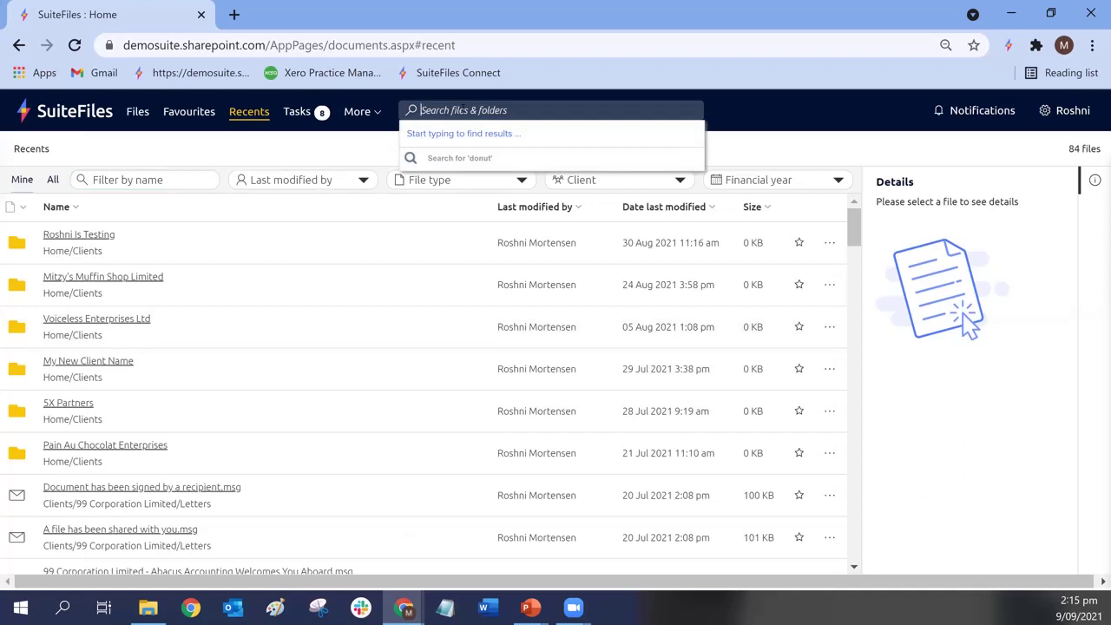
{"action": "type", "text": "taco"}
{"action": "key", "text": "Return"}
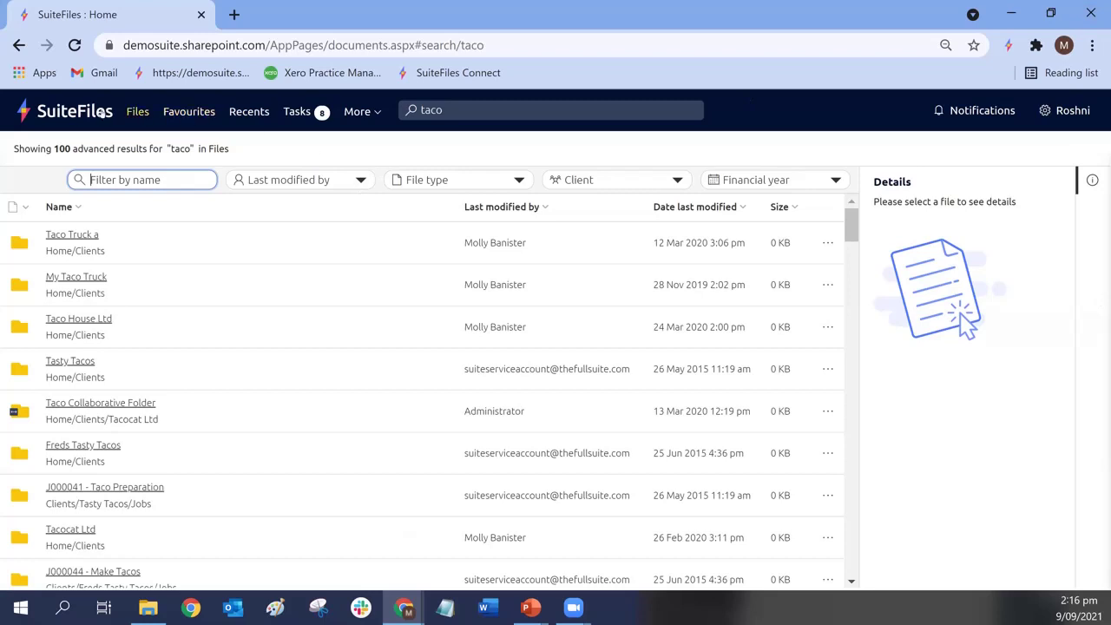
Step: Return to the Files home and switch to the PowerPoint slide show, going to the Questions? slide
{"action": "left_click", "coordinate": [139, 114]}
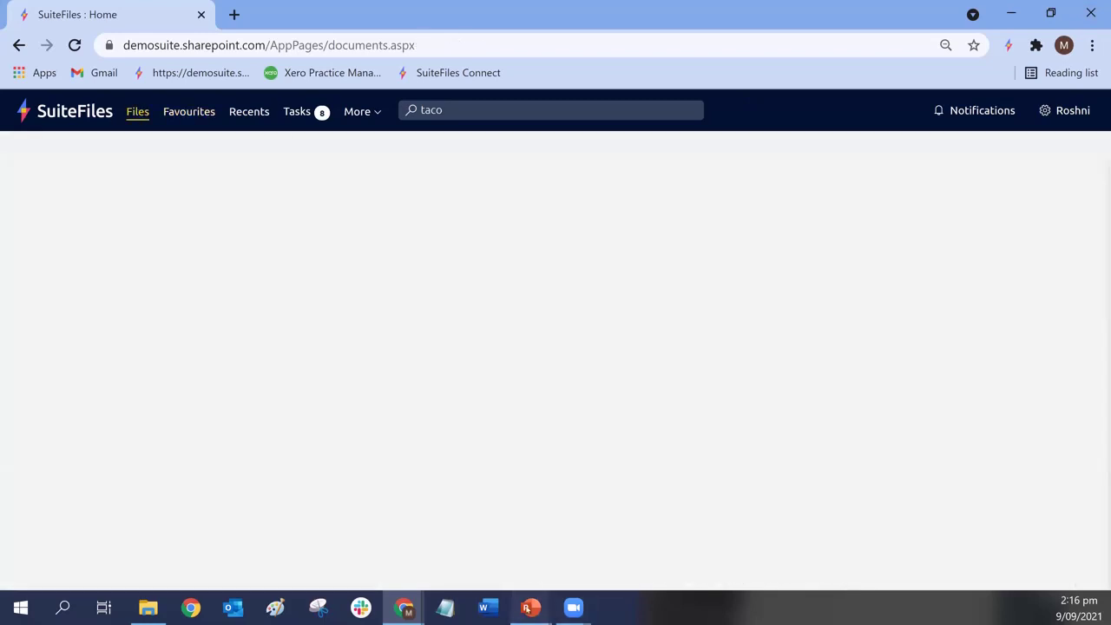
{"action": "mouse_move", "coordinate": [527, 610]}
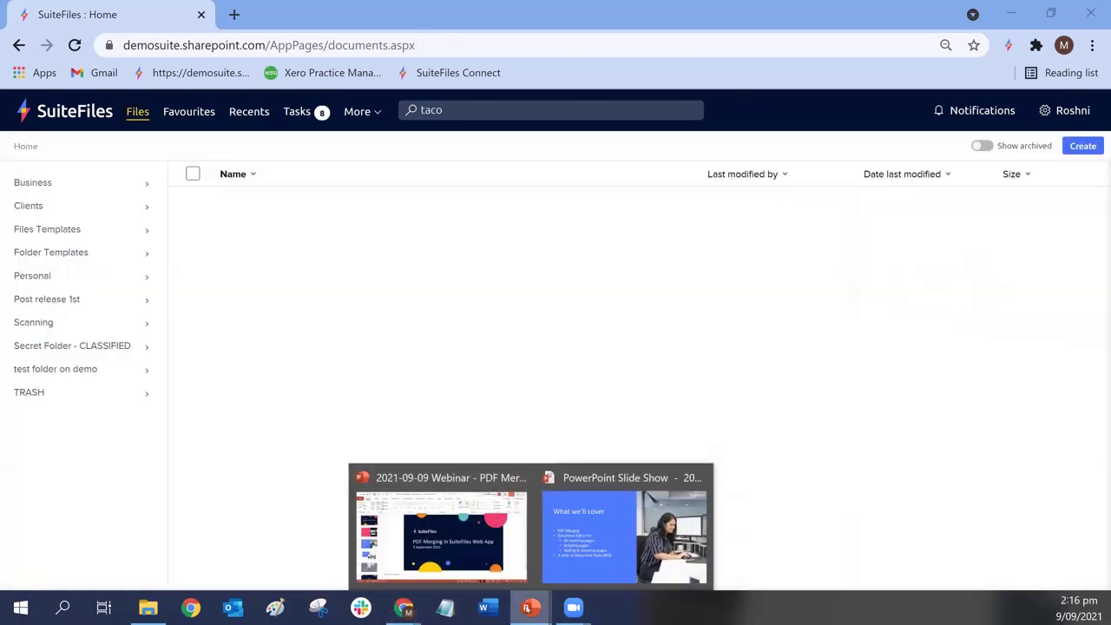
{"action": "left_click", "coordinate": [584, 545]}
{"action": "key", "text": "End"}
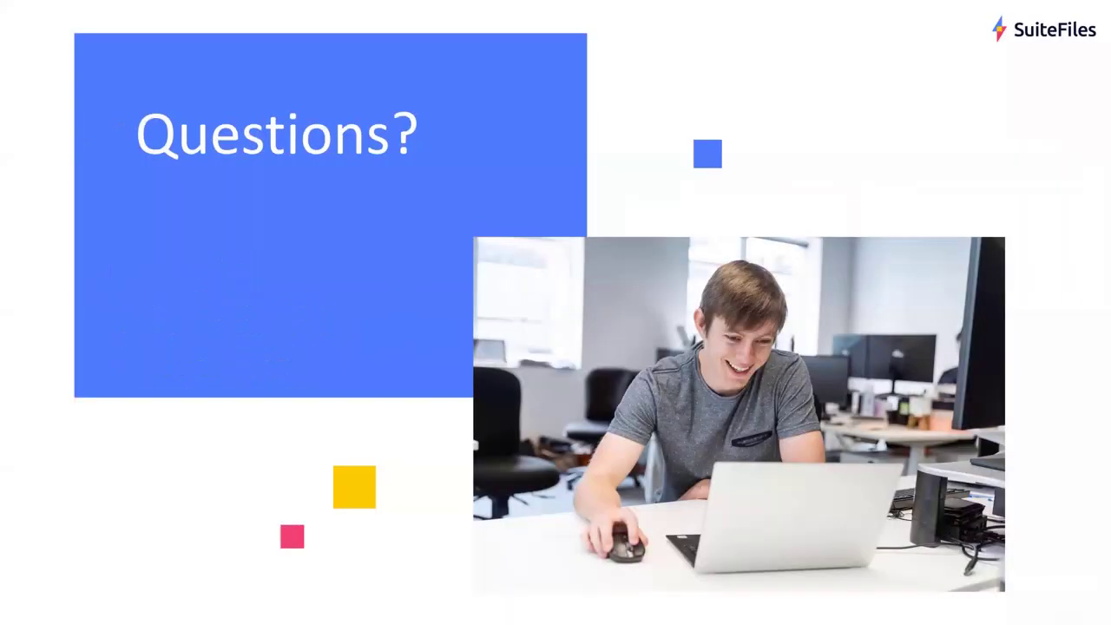
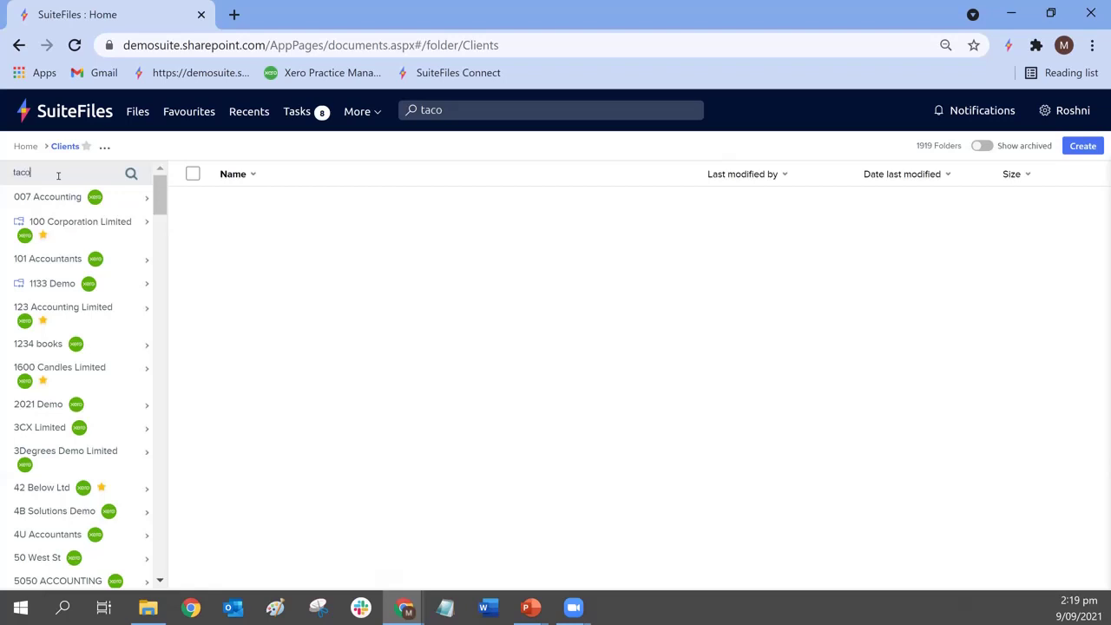
Step: Filter the Clients folders by "taco" and open the Merging Webinar folder of Tacocat Ltd
{"action": "key", "text": "Return"}
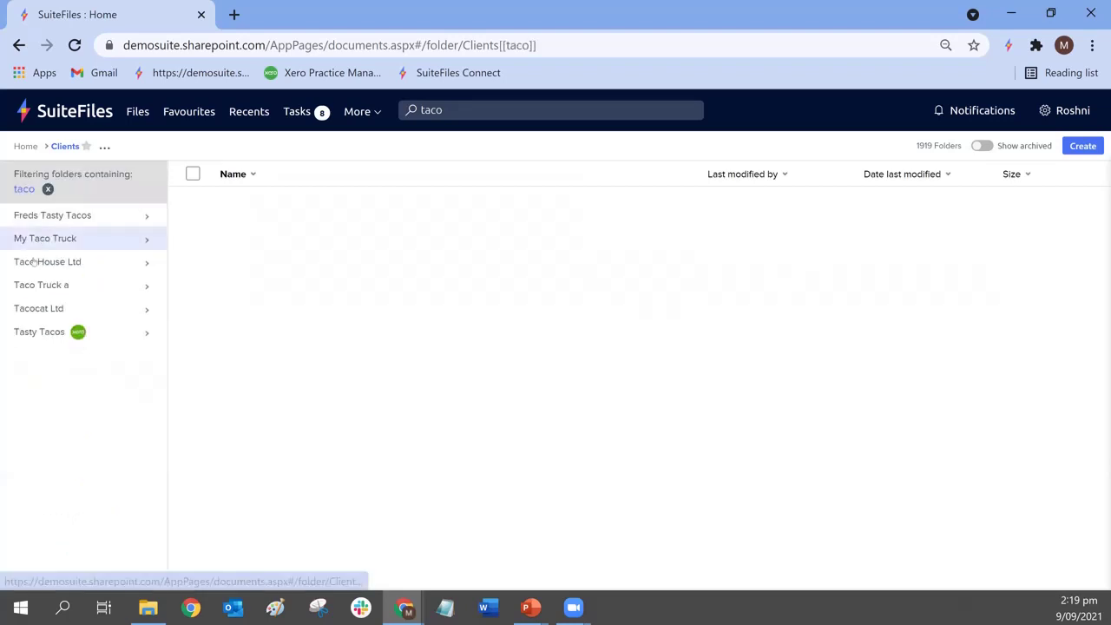
{"action": "left_click", "coordinate": [29, 309]}
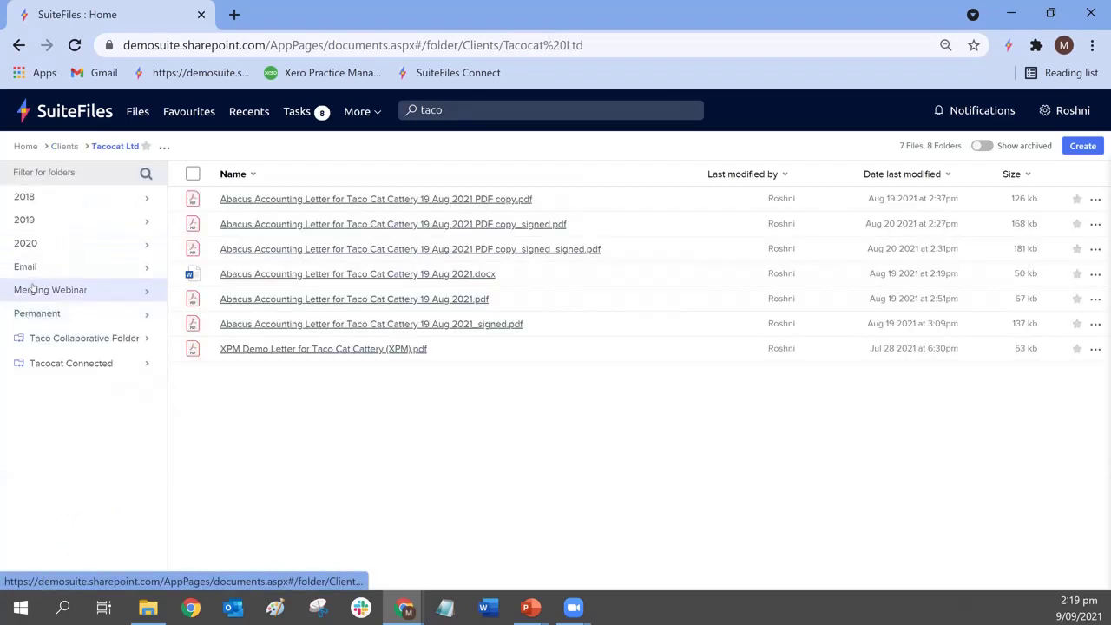
{"action": "left_click", "coordinate": [33, 289]}
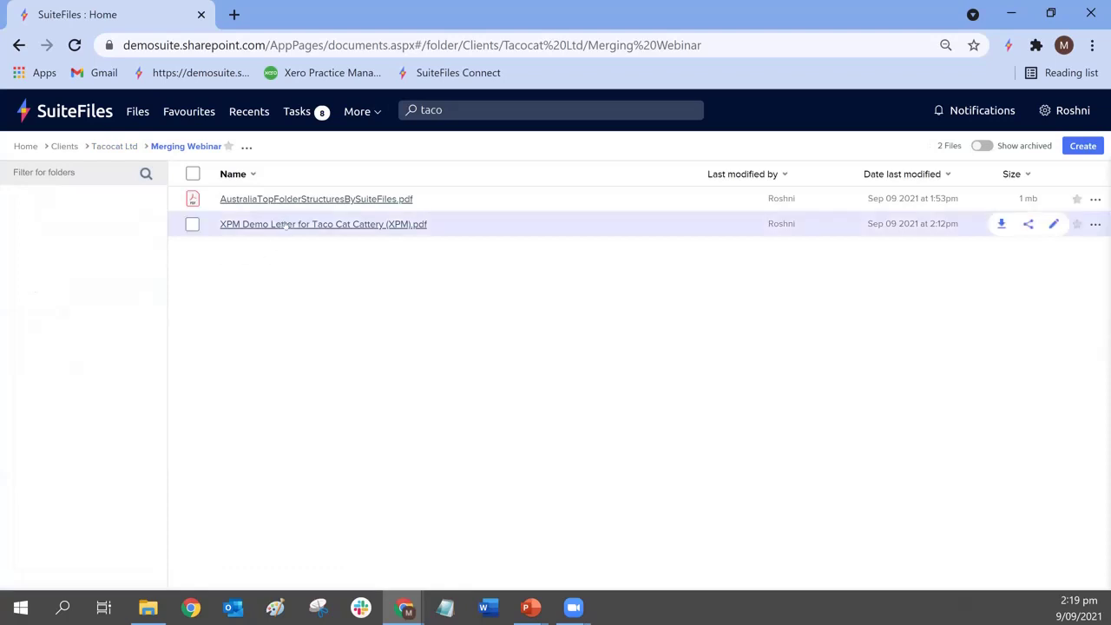
Step: Look through the opening pages of XPM Demo Letter for Taco Cat Cattery (XPM).pdf and return to the Merging Webinar folder
{"action": "left_click", "coordinate": [349, 229]}
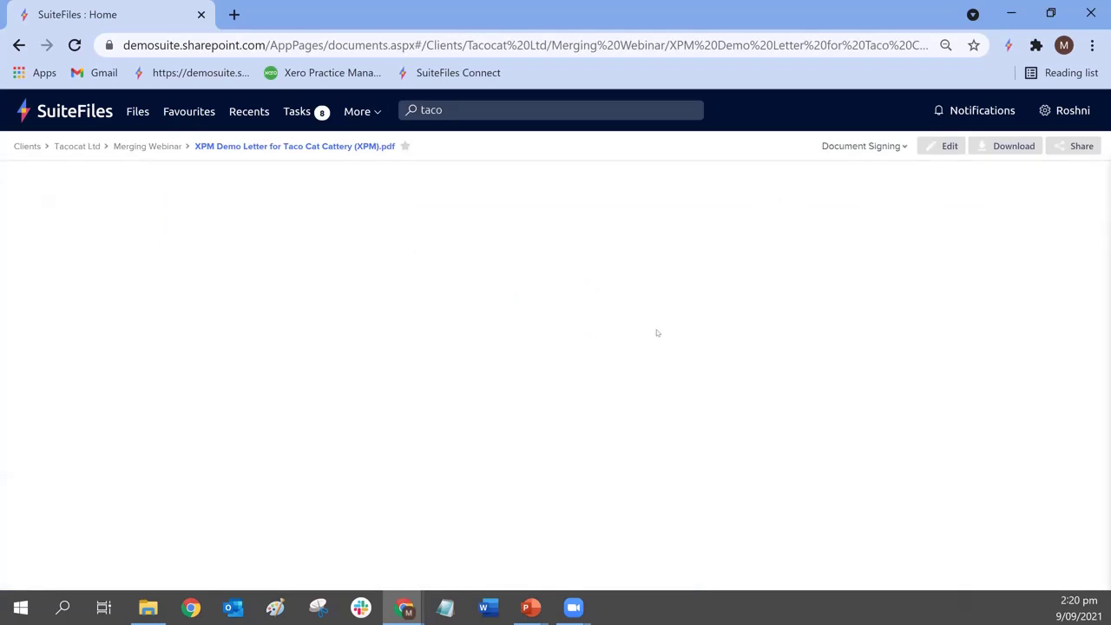
{"action": "scroll", "coordinate": [657, 333], "scroll_direction": "down", "scroll_amount": 10}
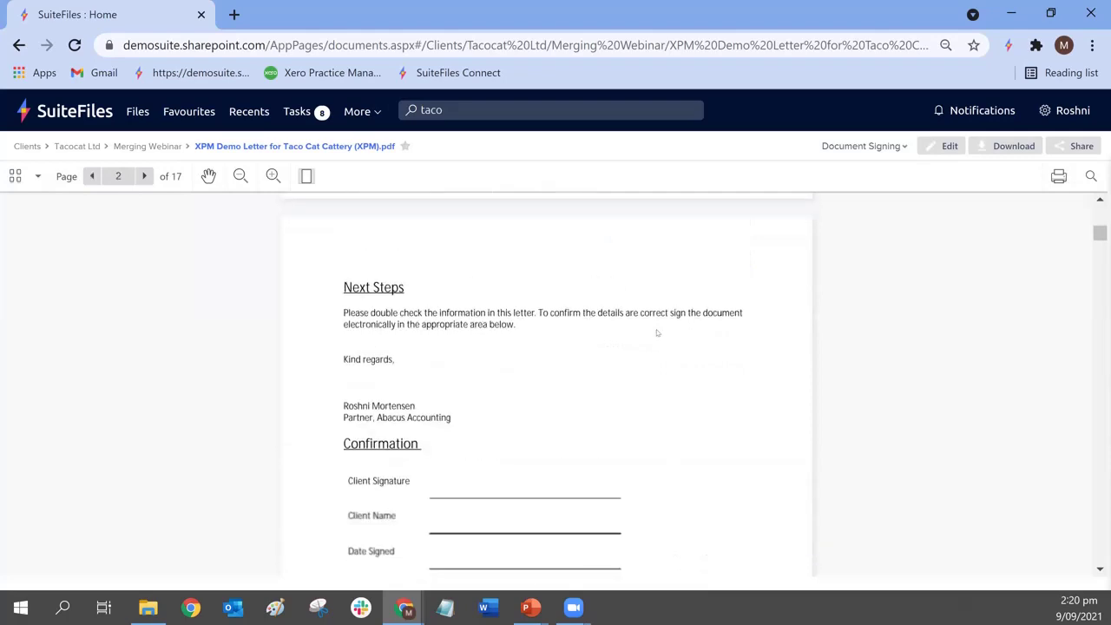
{"action": "scroll", "coordinate": [657, 333], "scroll_direction": "down", "scroll_amount": 8}
{"action": "scroll", "coordinate": [657, 332], "scroll_direction": "up", "scroll_amount": 6}
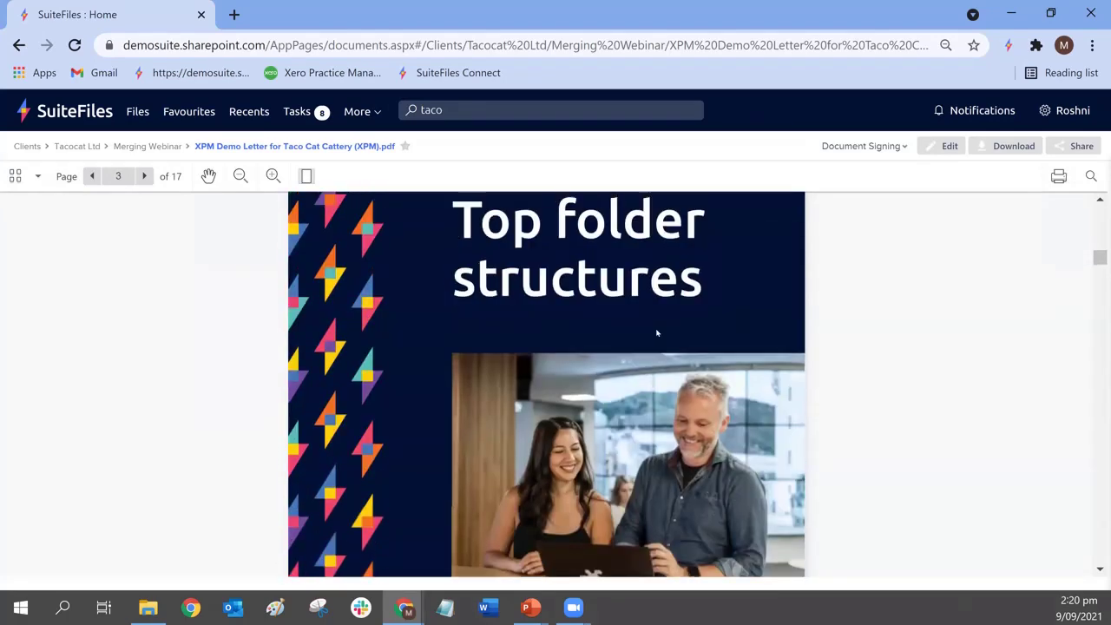
{"action": "scroll", "coordinate": [657, 332], "scroll_direction": "up", "scroll_amount": 12}
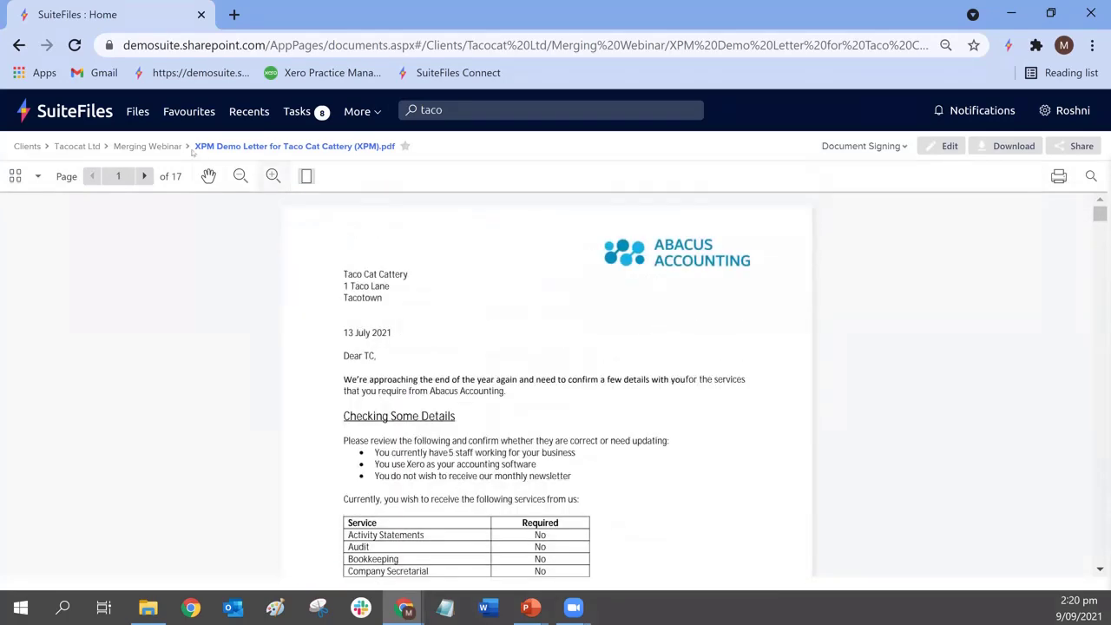
{"action": "left_click", "coordinate": [140, 148]}
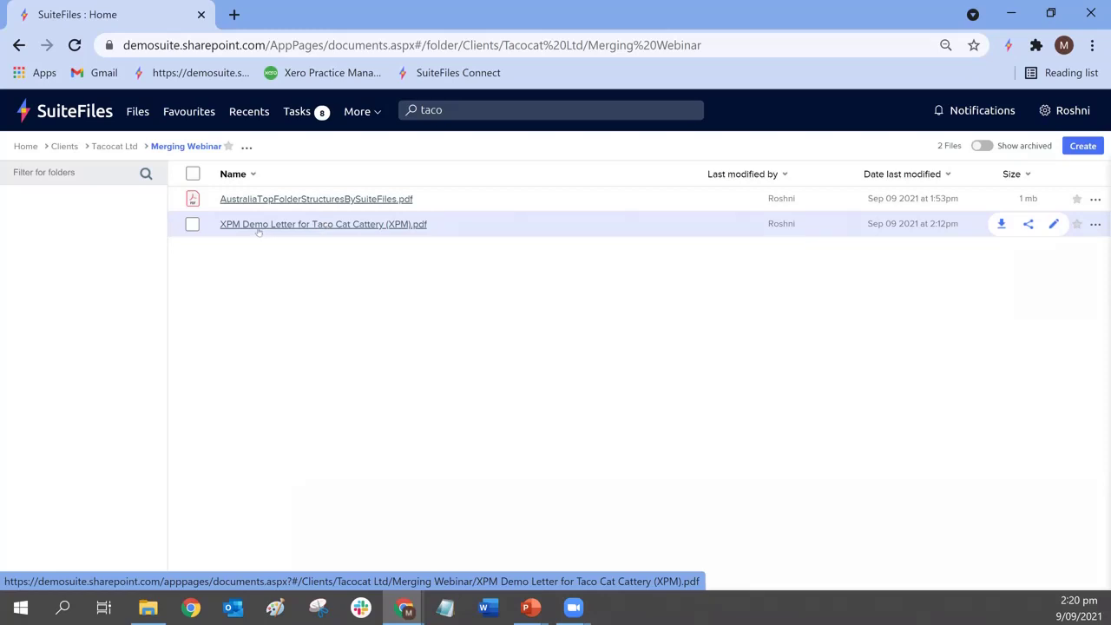
Step: Copy Abacus Accounting Letter for Taco Cat Cattery 19 Aug 2021.docx from the Tacocat Ltd folder into its Merging Webinar subfolder
{"action": "left_click", "coordinate": [118, 147]}
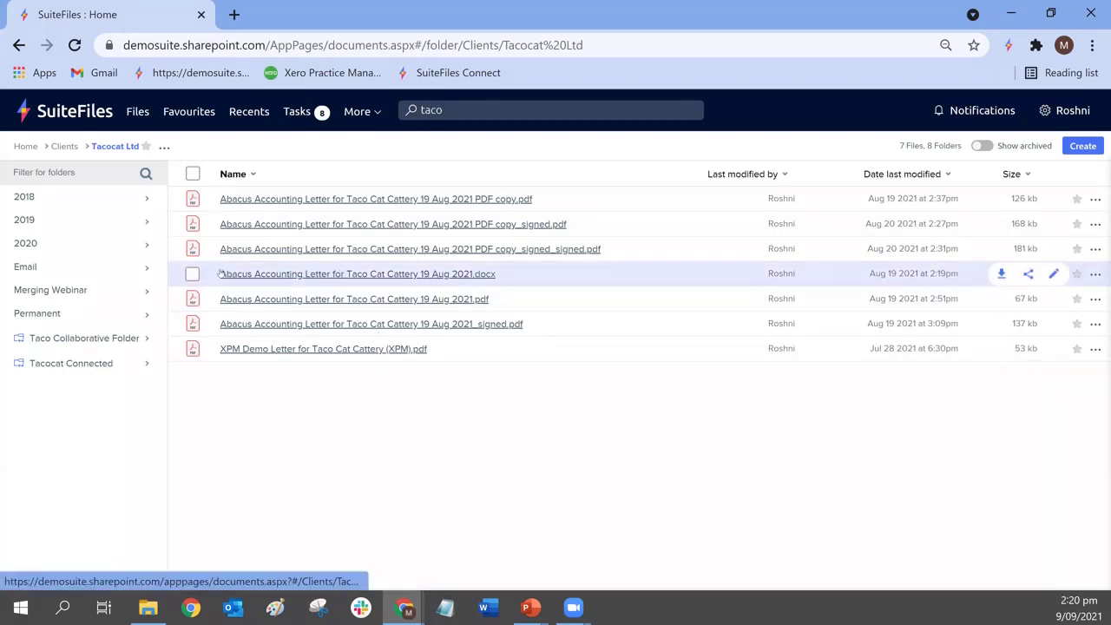
{"action": "left_click", "coordinate": [192, 274]}
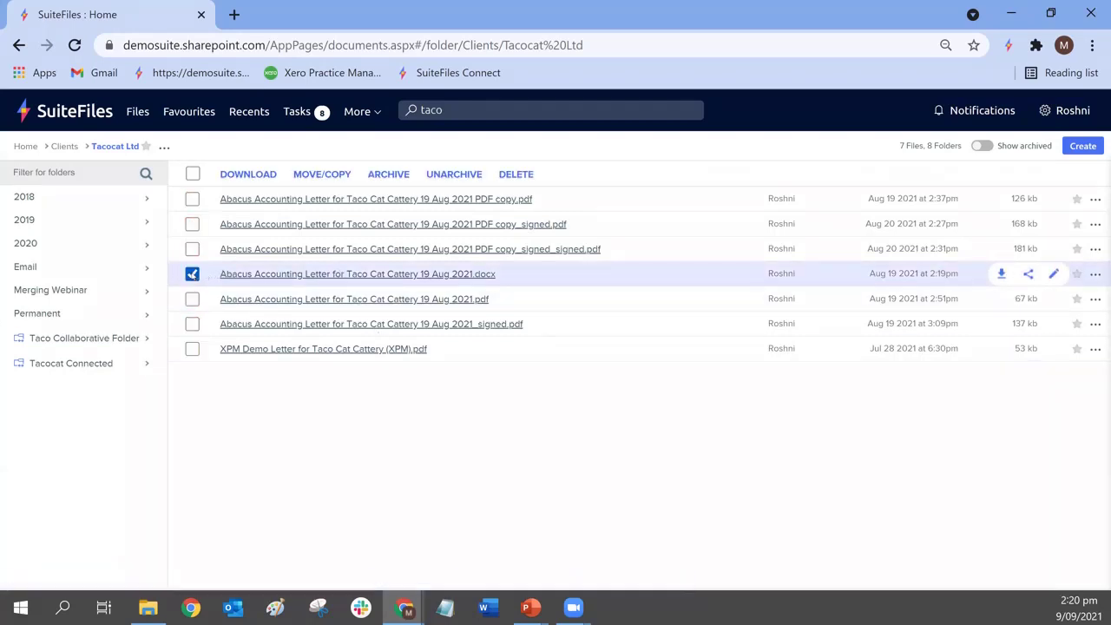
{"action": "left_click", "coordinate": [329, 174]}
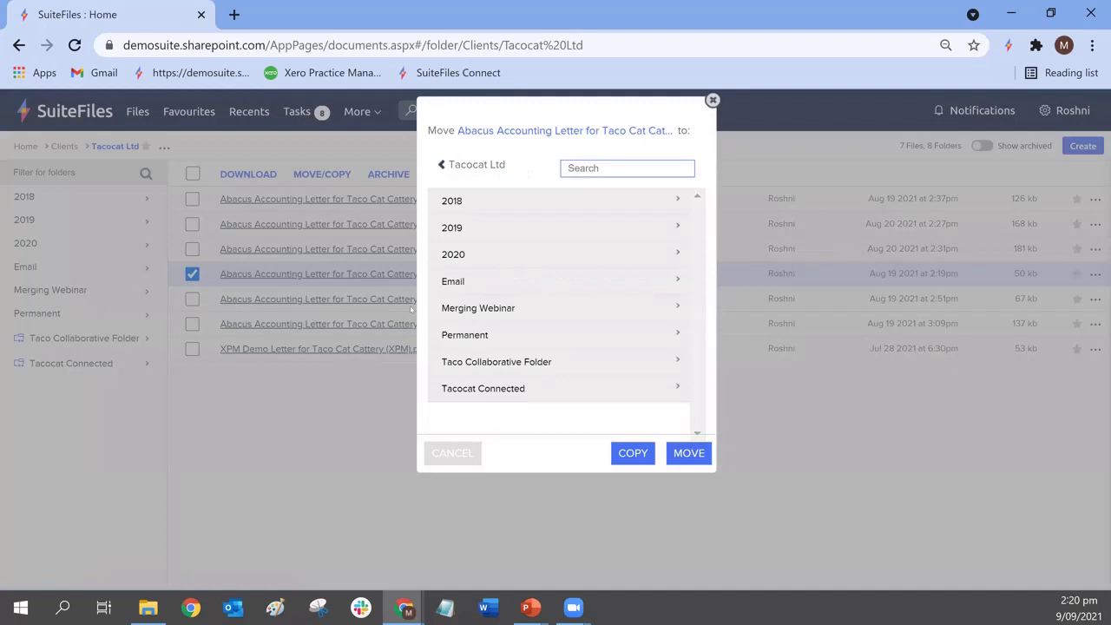
{"action": "left_click", "coordinate": [467, 310]}
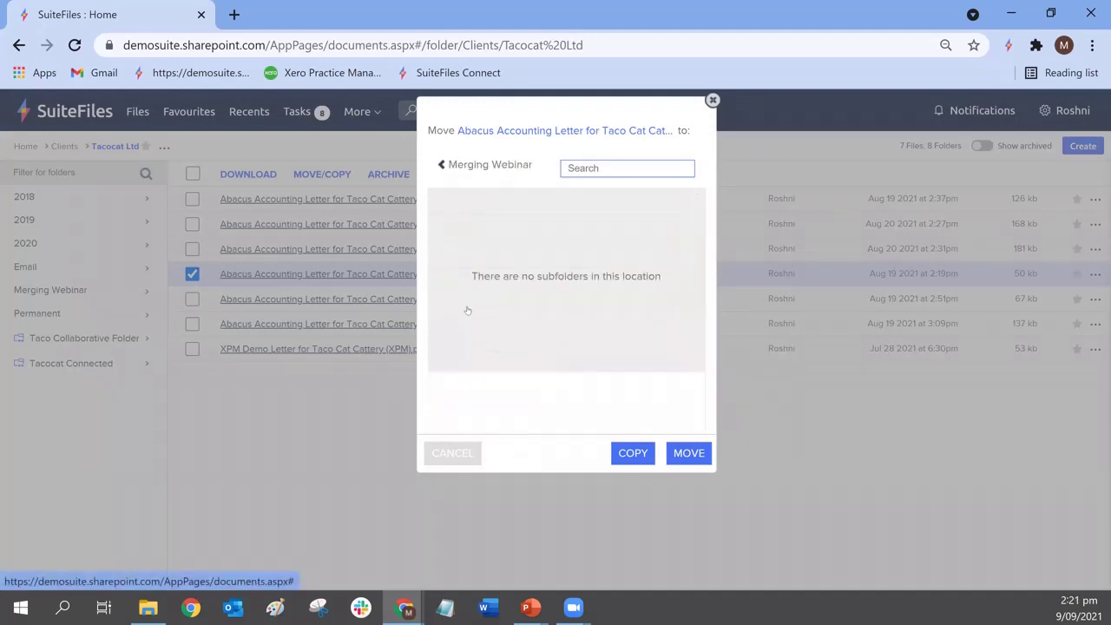
{"action": "left_click", "coordinate": [630, 457]}
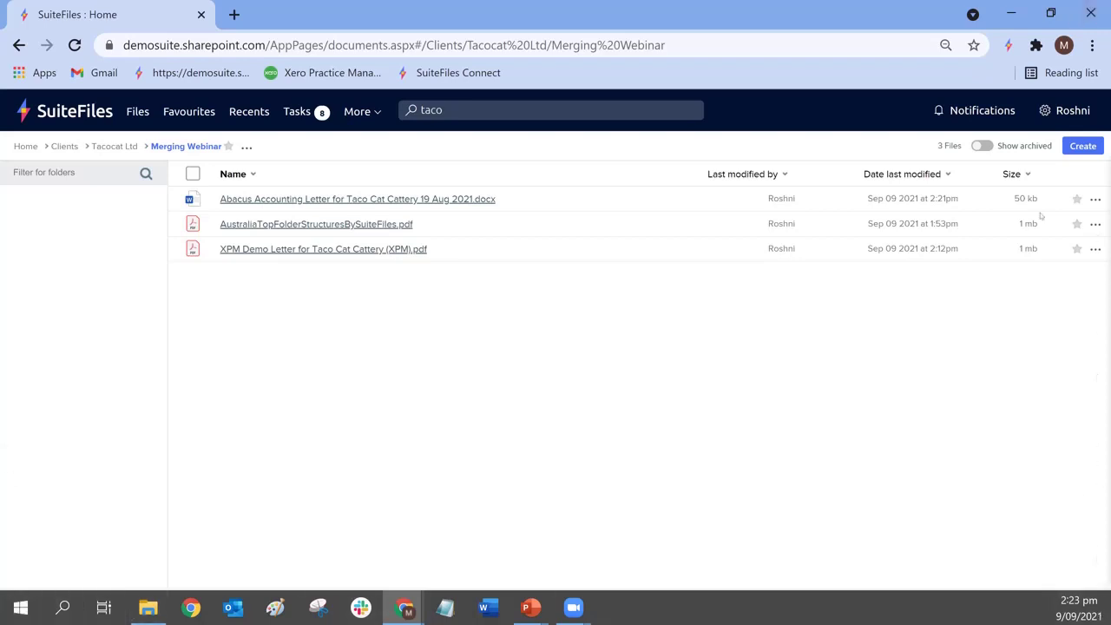
{"action": "mouse_move", "coordinate": [533, 608]}
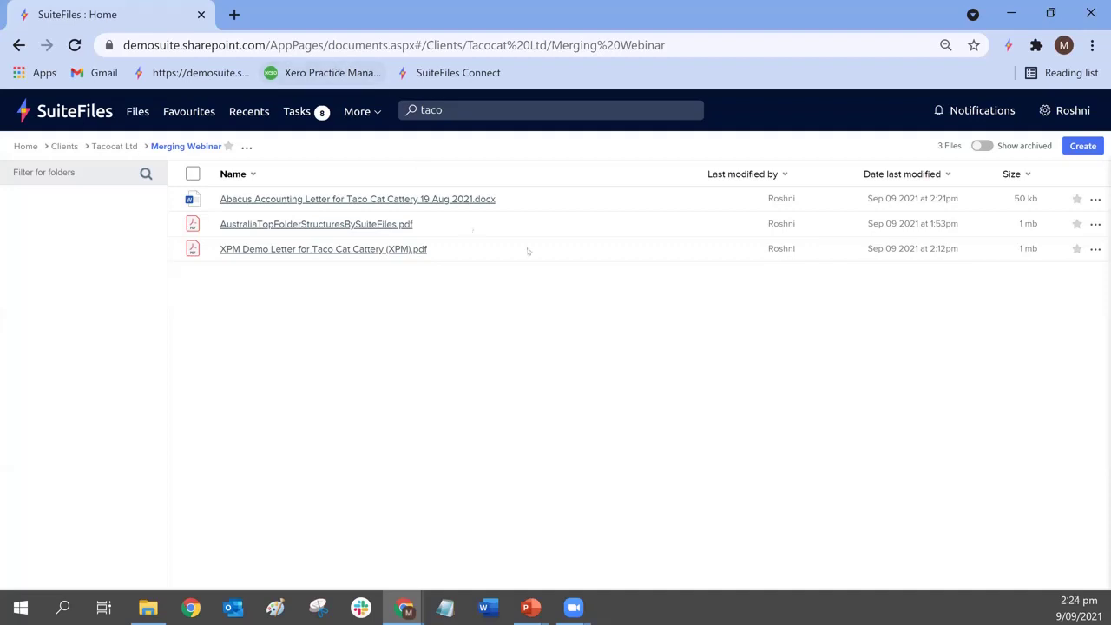
Step: Open the user settings and view the Account details and the saved Signature
{"action": "left_click", "coordinate": [1068, 118]}
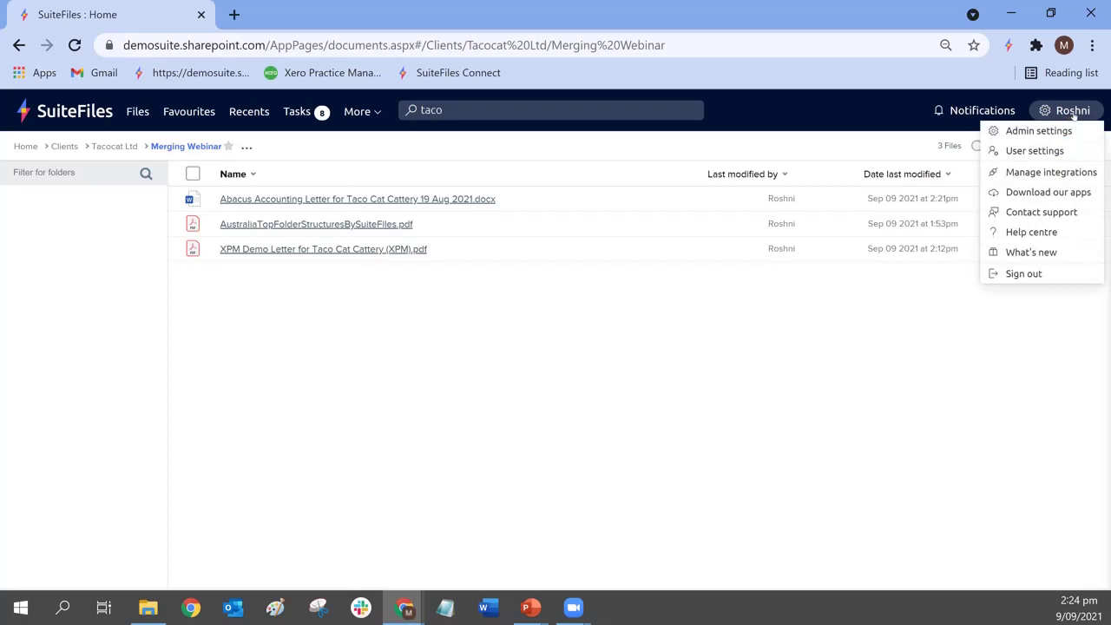
{"action": "left_click", "coordinate": [1029, 150]}
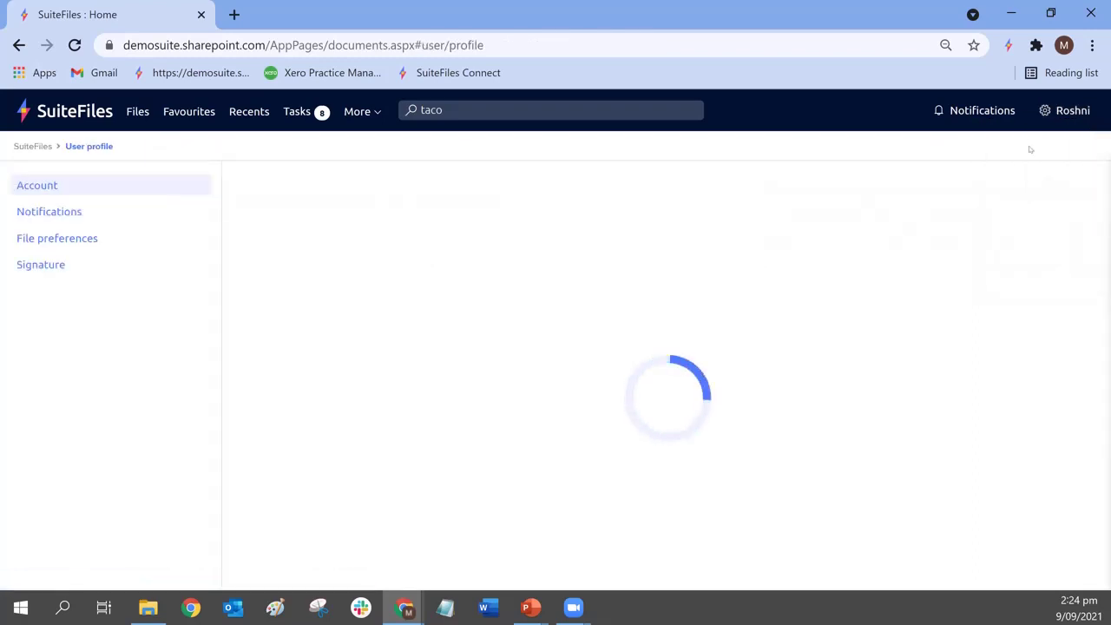
{"action": "left_click", "coordinate": [48, 262]}
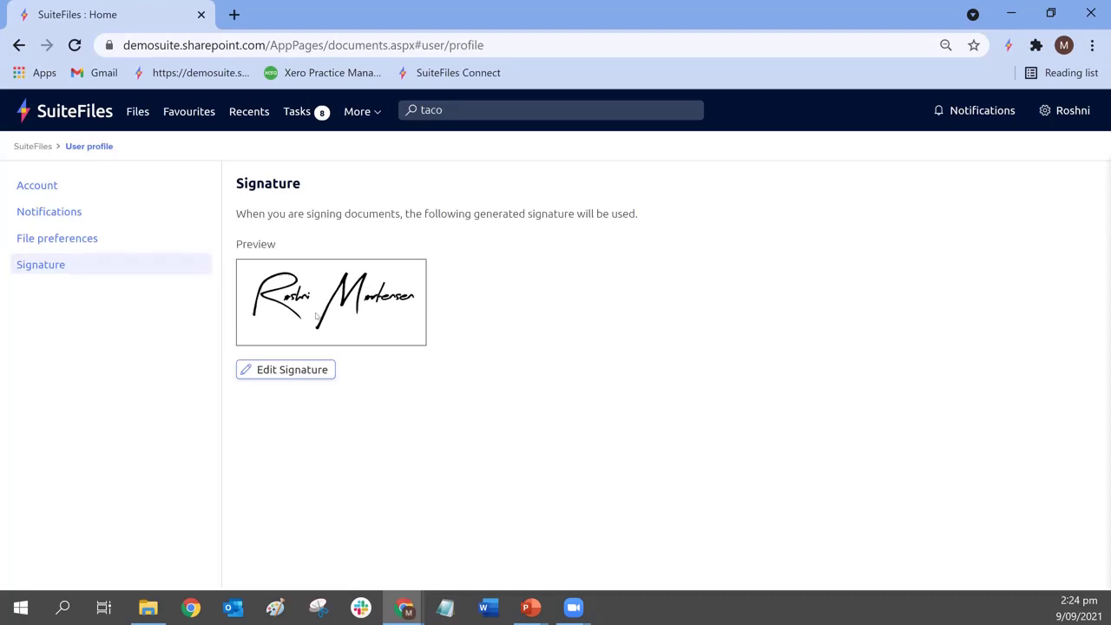
{"action": "left_click", "coordinate": [28, 186]}
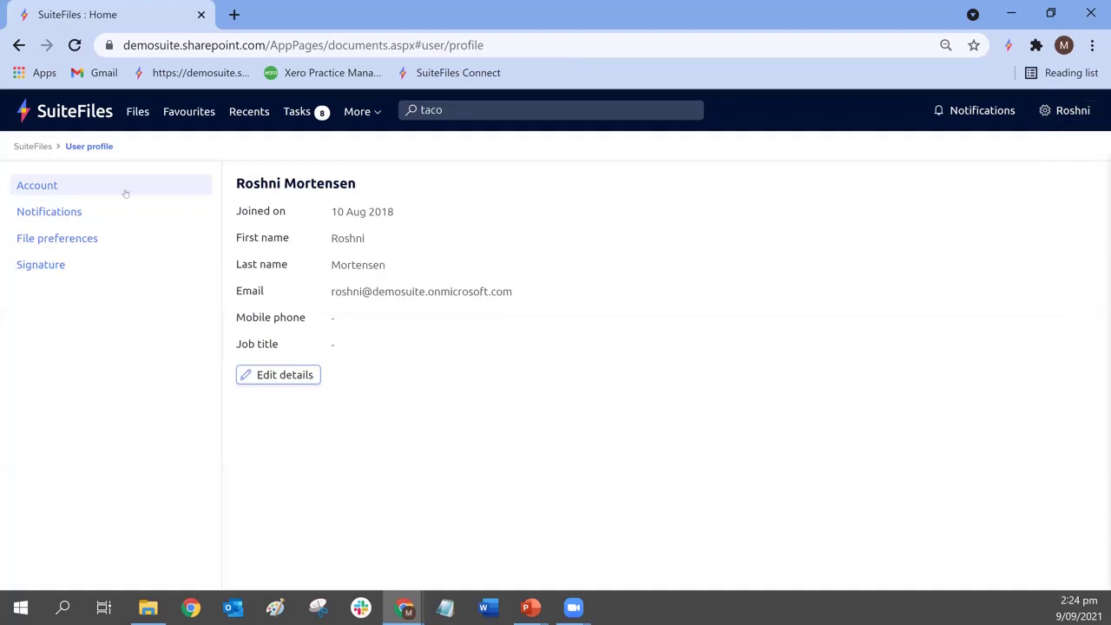
{"action": "left_click", "coordinate": [39, 266]}
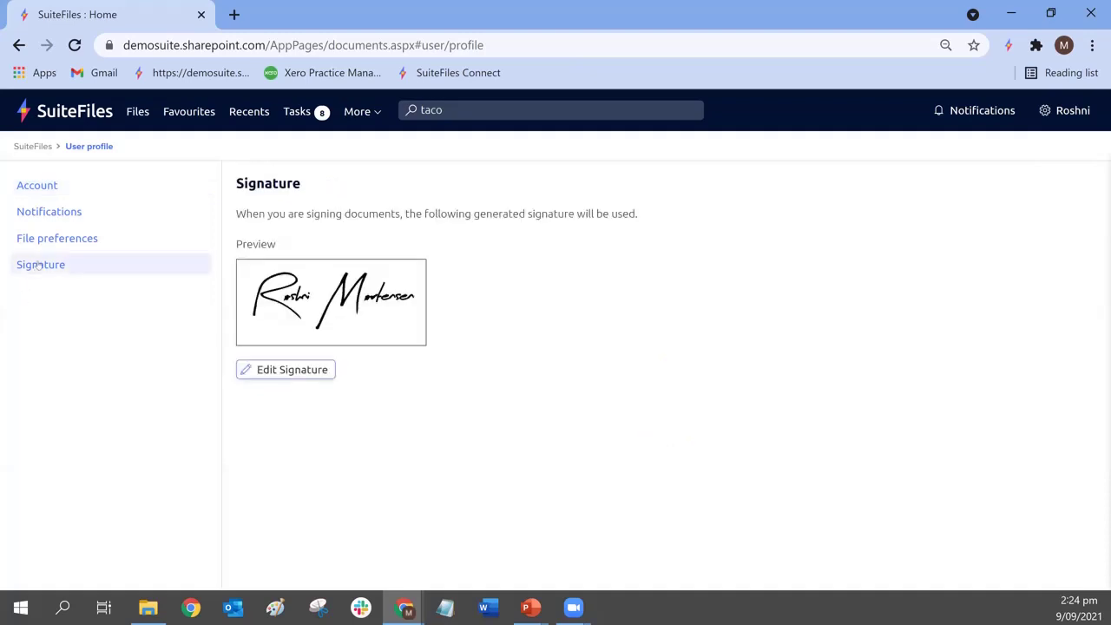
Step: Open the signature for editing, view the draw and Draw on mobile options, and return to the Account details
{"action": "left_click", "coordinate": [278, 372]}
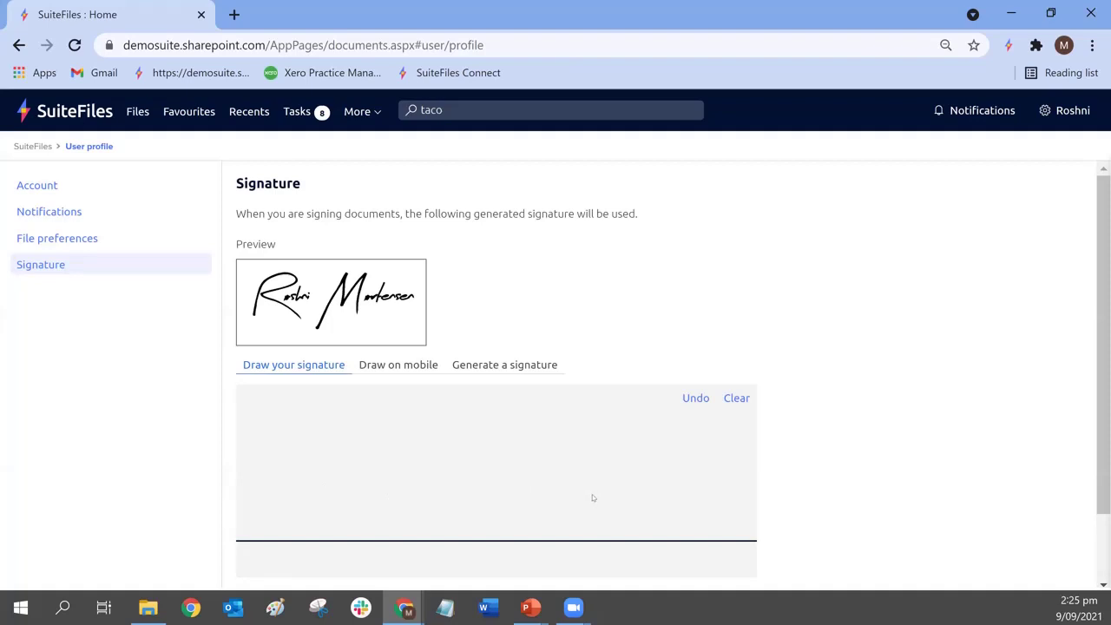
{"action": "scroll", "coordinate": [573, 479], "scroll_direction": "down", "scroll_amount": 1}
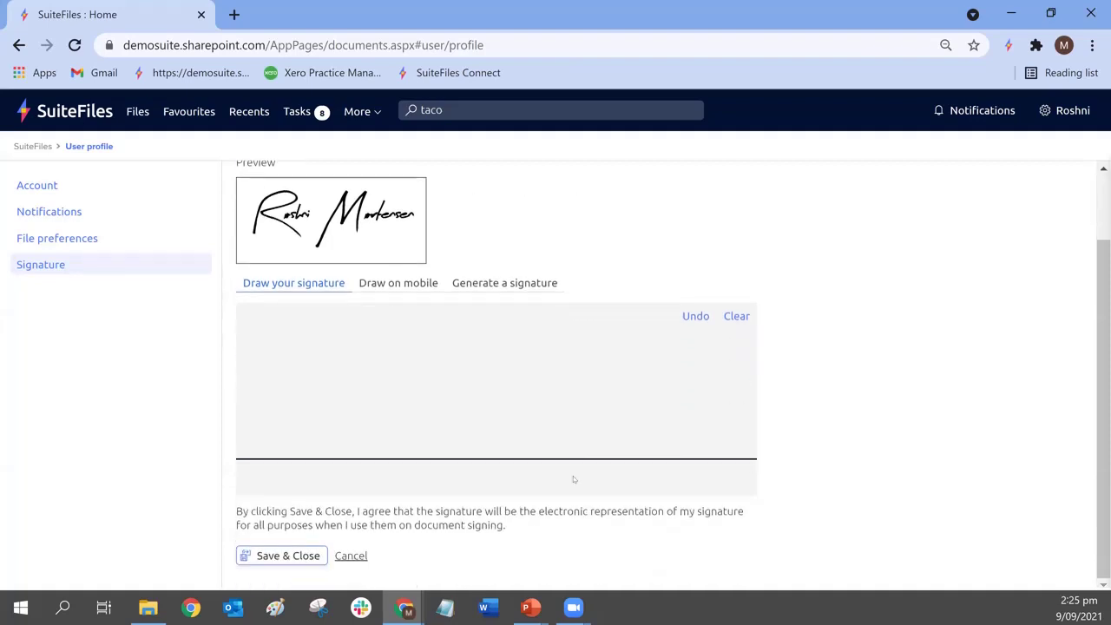
{"action": "left_click", "coordinate": [388, 286]}
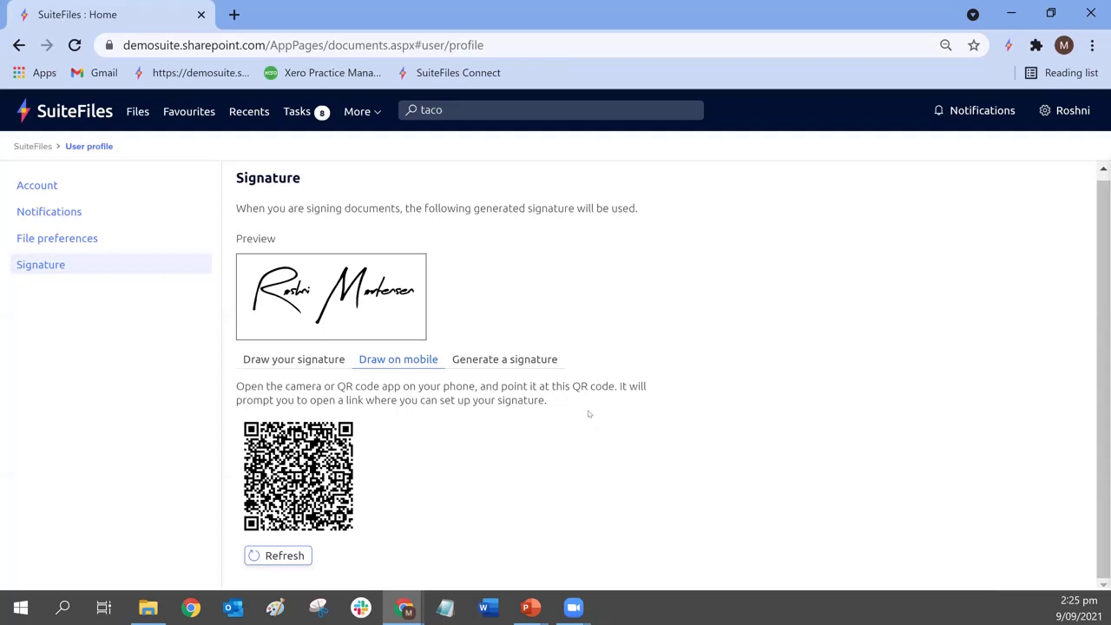
{"action": "left_click", "coordinate": [48, 188]}
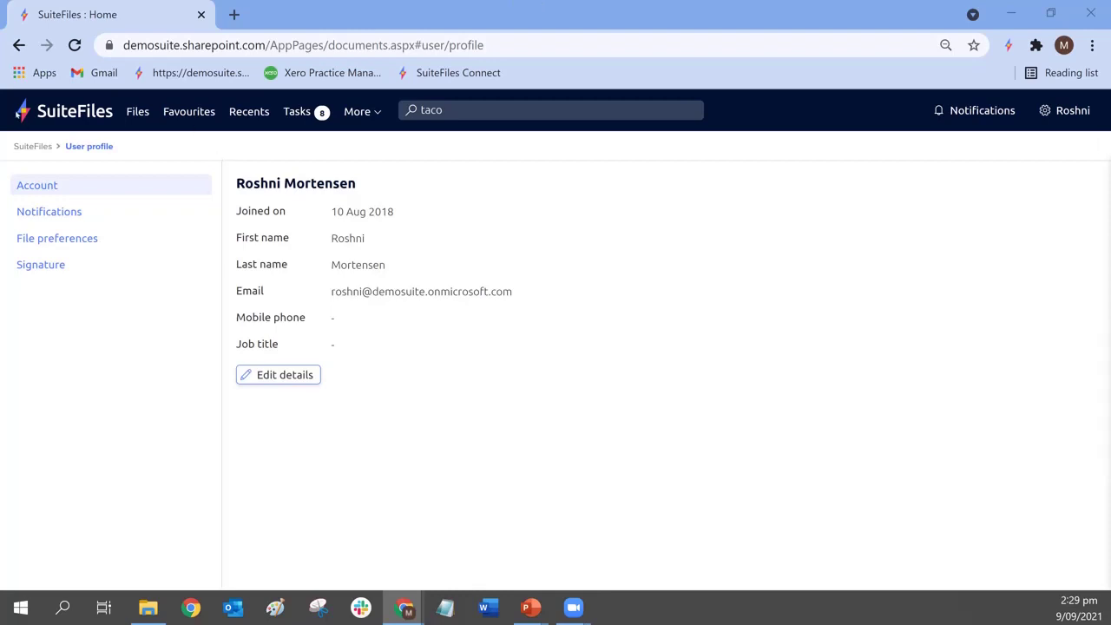
Step: Open the Mitzy Accounting client folder by filtering for "mitzy" and upload AustraliaTopFolderStructuresBySuiteFiles from the Connect Uploads folder in File Explorer
{"action": "left_click", "coordinate": [134, 122]}
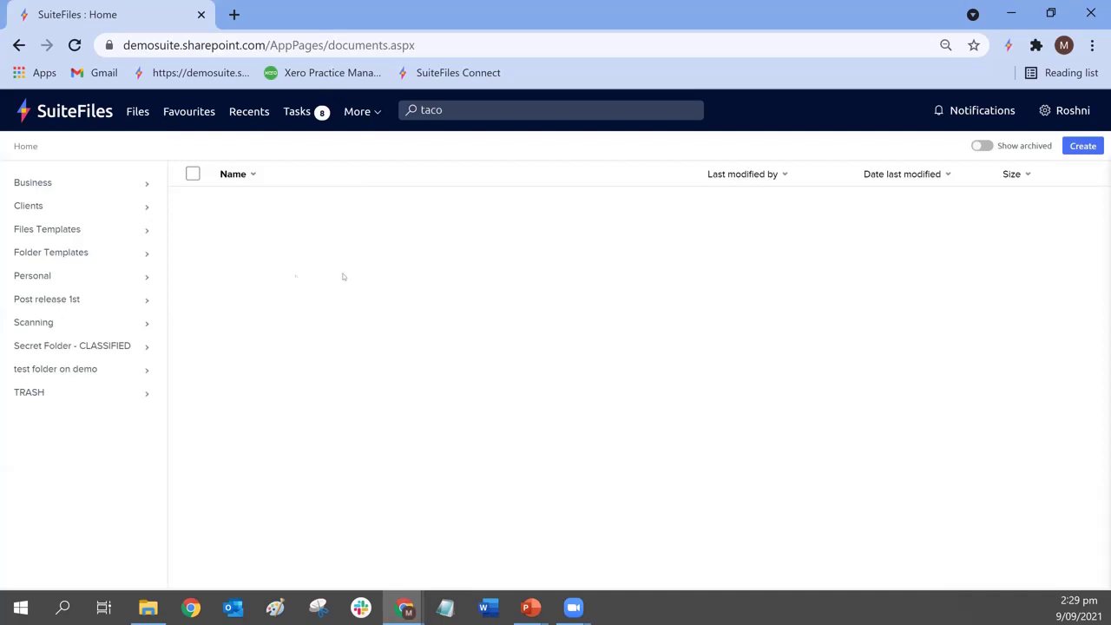
{"action": "left_click", "coordinate": [54, 205]}
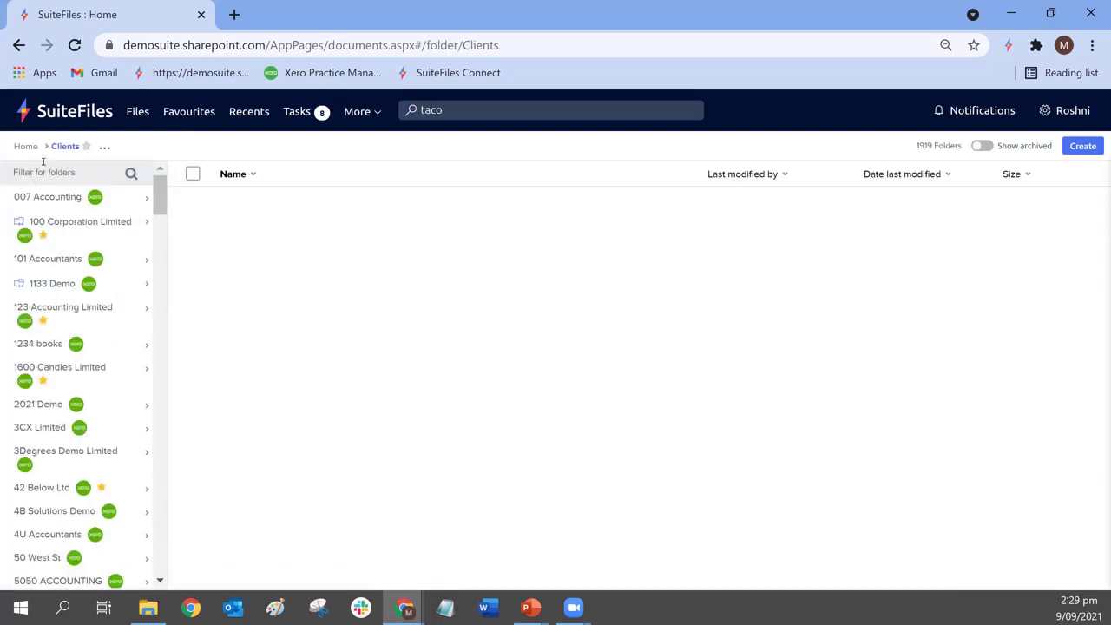
{"action": "type", "text": "mitzy"}
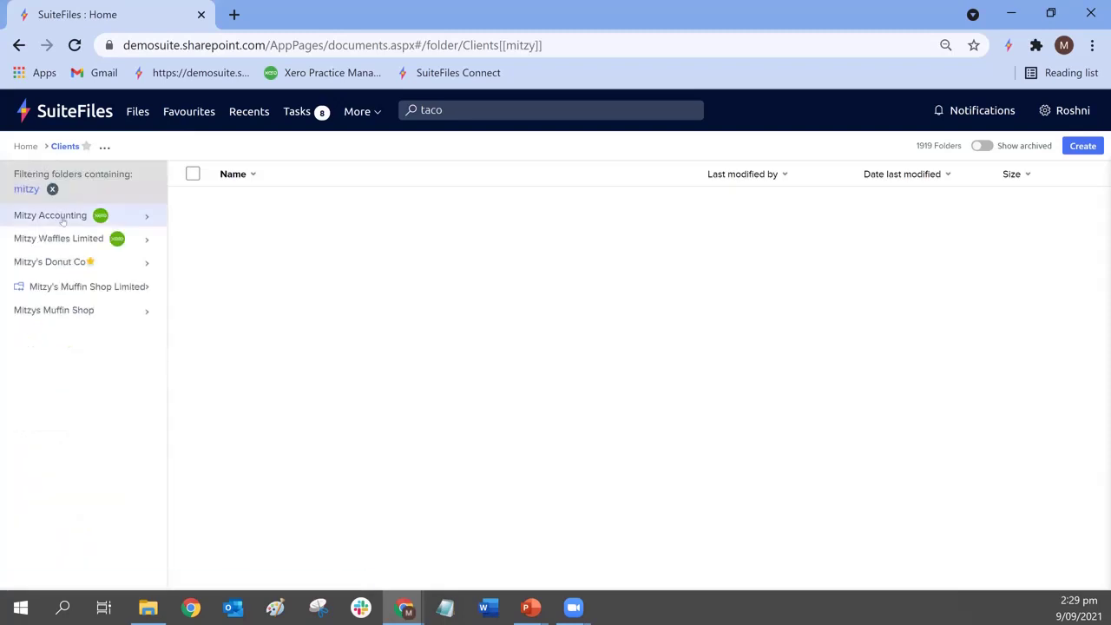
{"action": "left_click", "coordinate": [58, 217]}
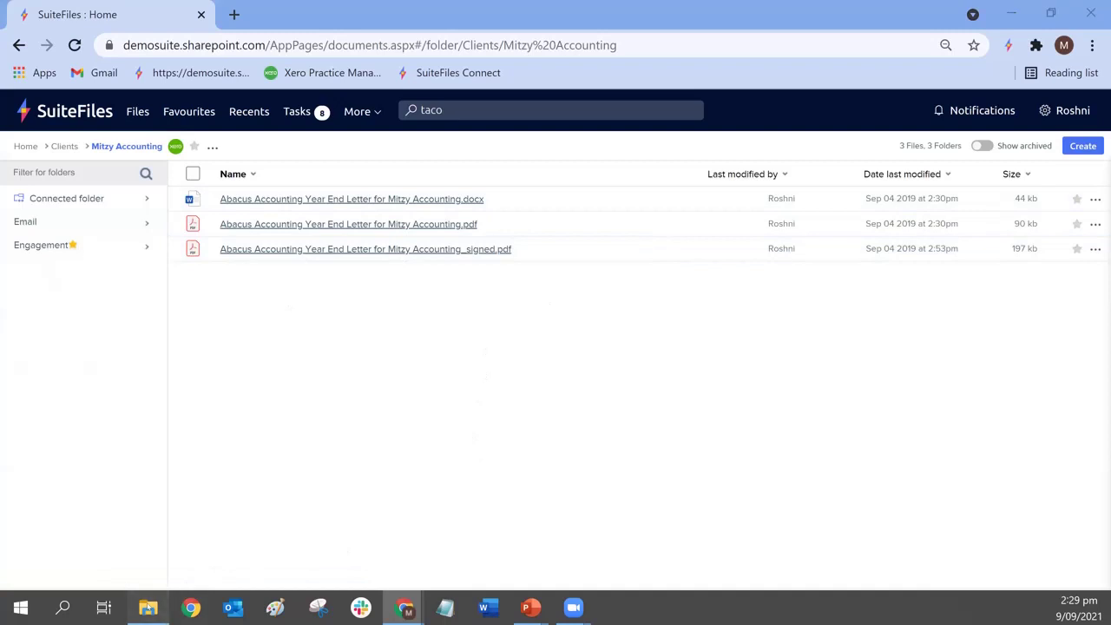
{"action": "left_click", "coordinate": [136, 606]}
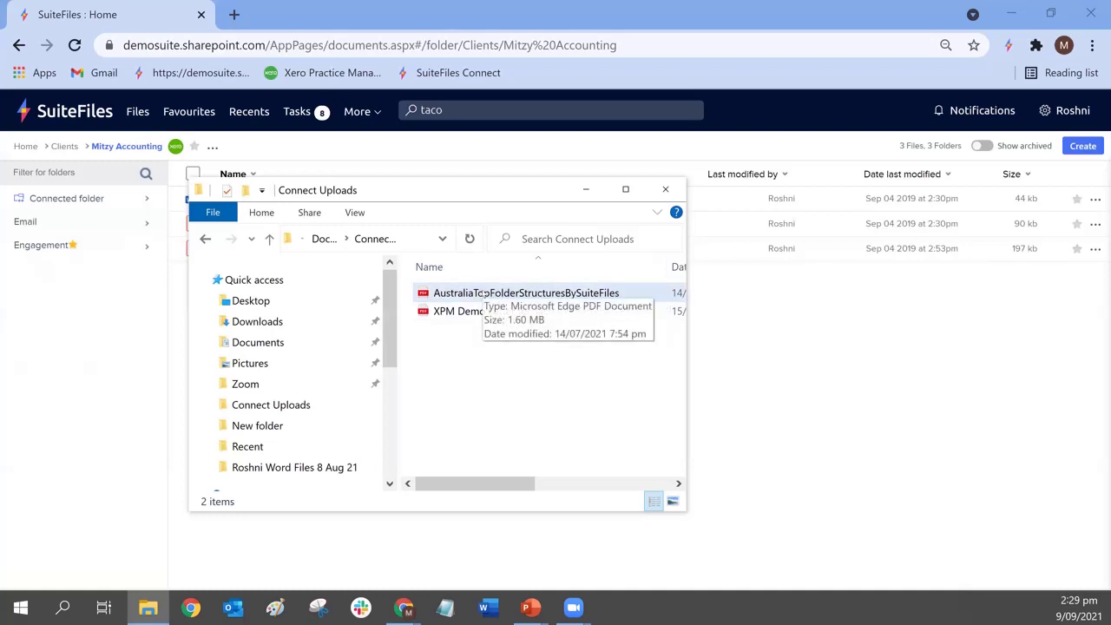
{"action": "left_click_drag", "start_coordinate": [477, 293], "coordinate": [860, 432]}
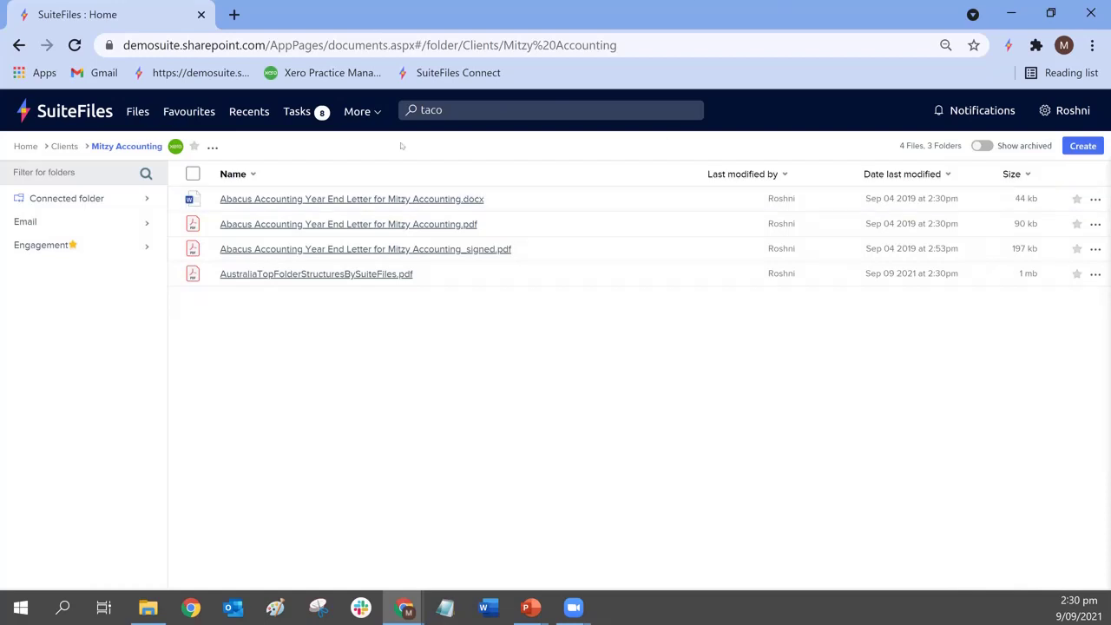
{"action": "left_click", "coordinate": [234, 14]}
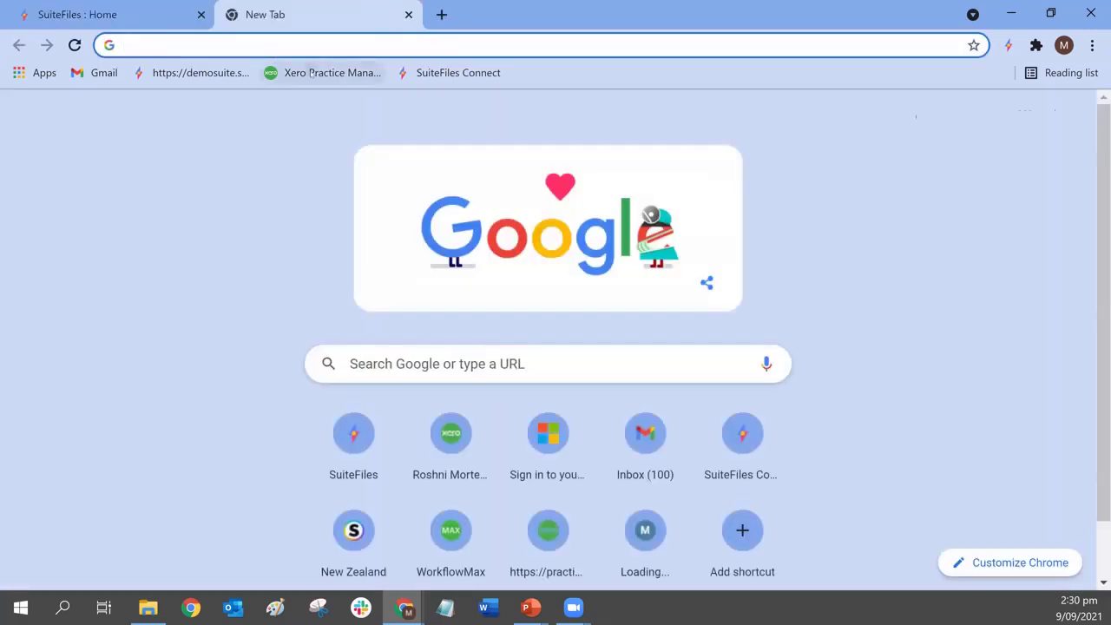
{"action": "left_click", "coordinate": [313, 72]}
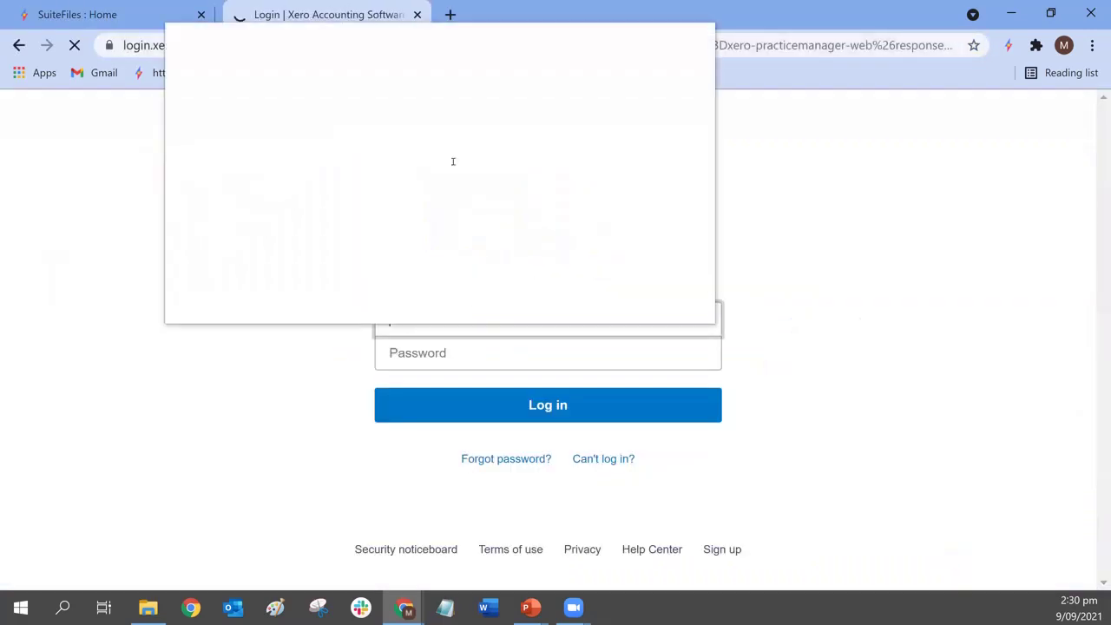
{"action": "key", "text": "ctrl+w"}
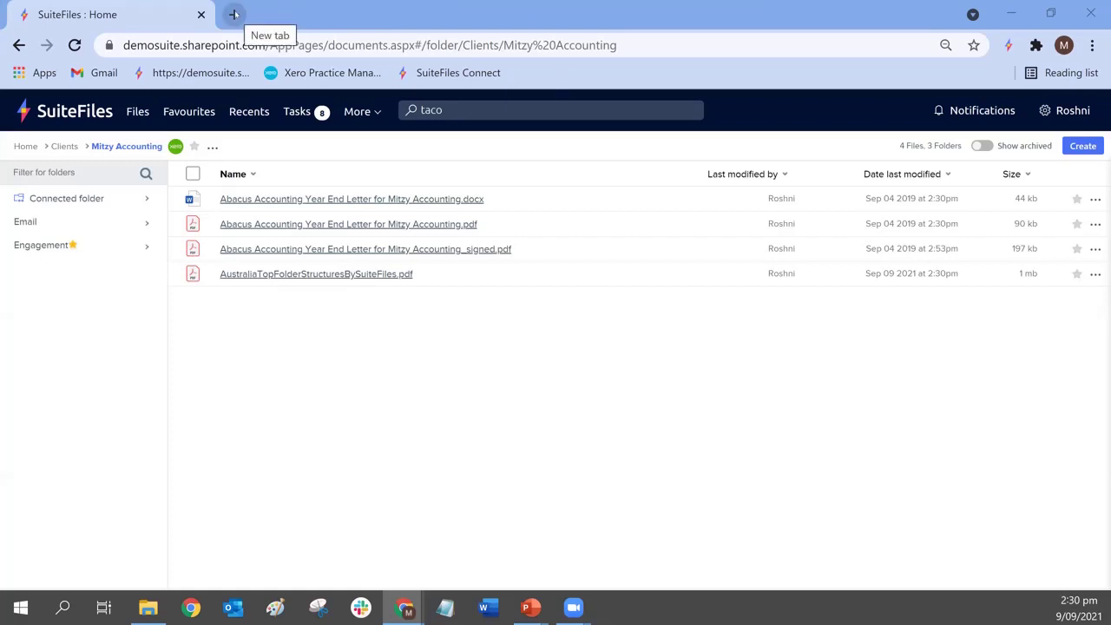
Step: Search Google for "help/suitefiles.com" in a new browser tab and switch back to the SuiteFiles tab
{"action": "left_click", "coordinate": [234, 15]}
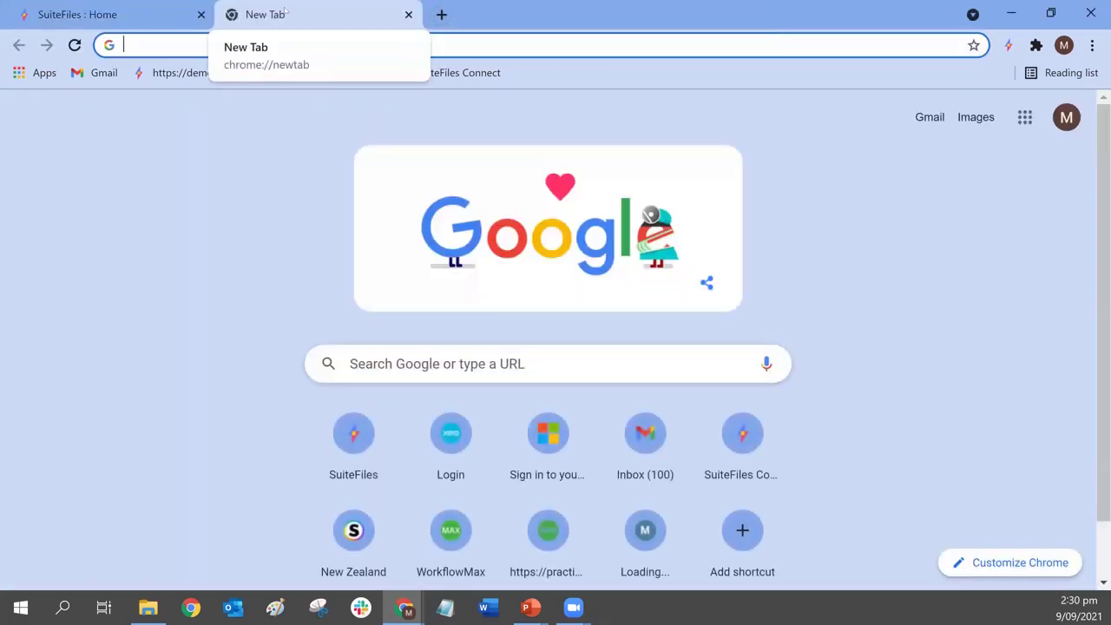
{"action": "type", "text": "he"}
{"action": "left_click", "coordinate": [173, 111]}
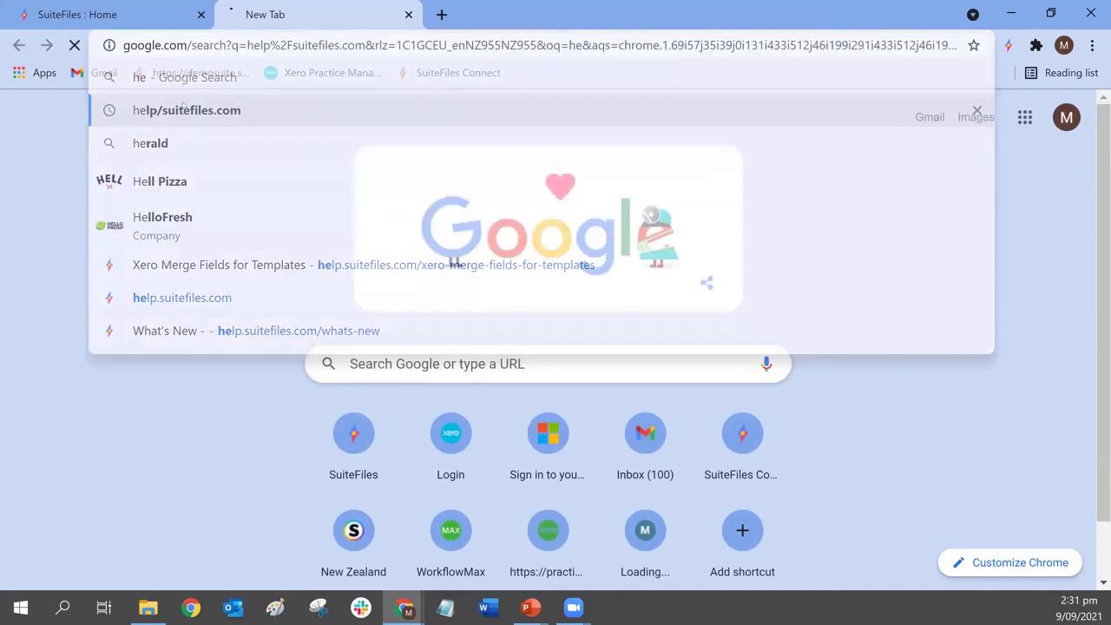
{"action": "key", "text": "ctrl+shift+Tab"}
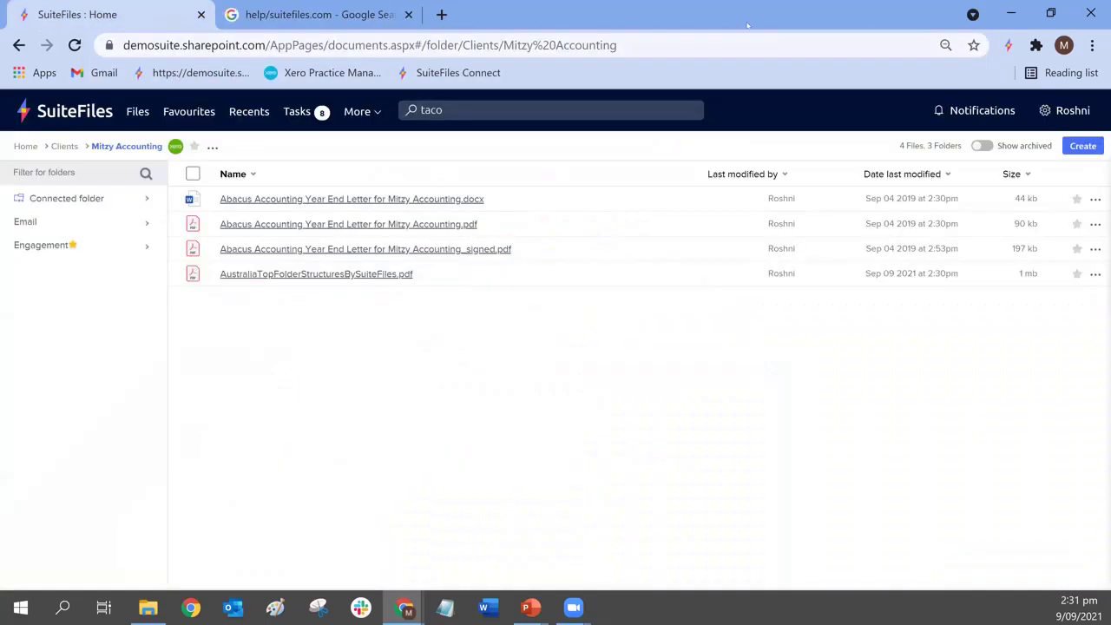
Step: Open the SuiteFiles Help Centre from the account options and go to the Release Notes article under What's New
{"action": "left_click", "coordinate": [1074, 110]}
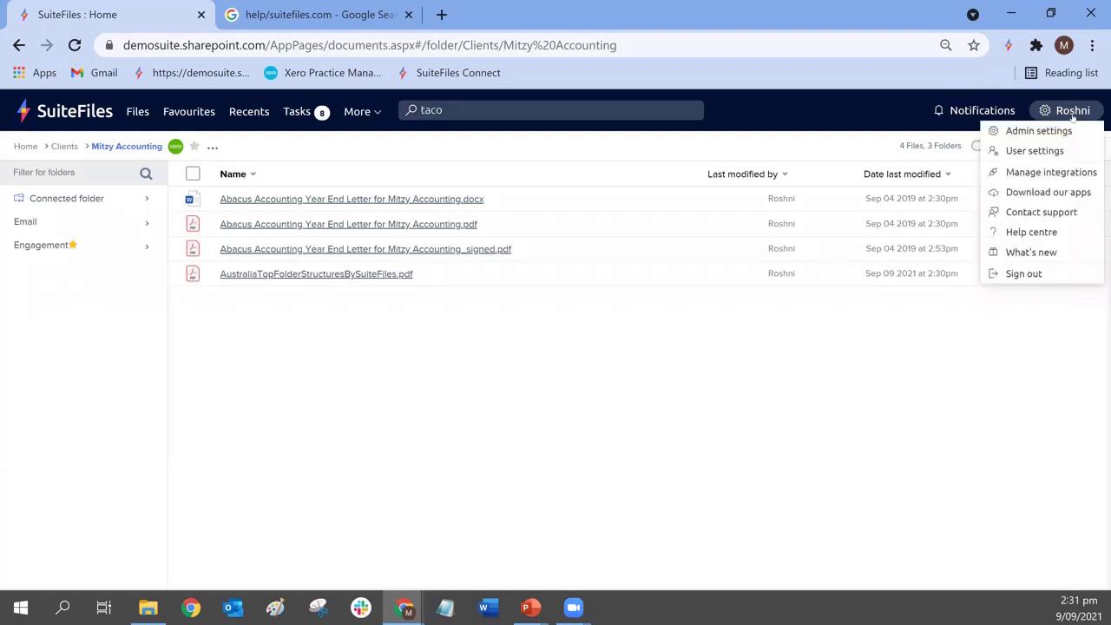
{"action": "left_click", "coordinate": [1050, 232]}
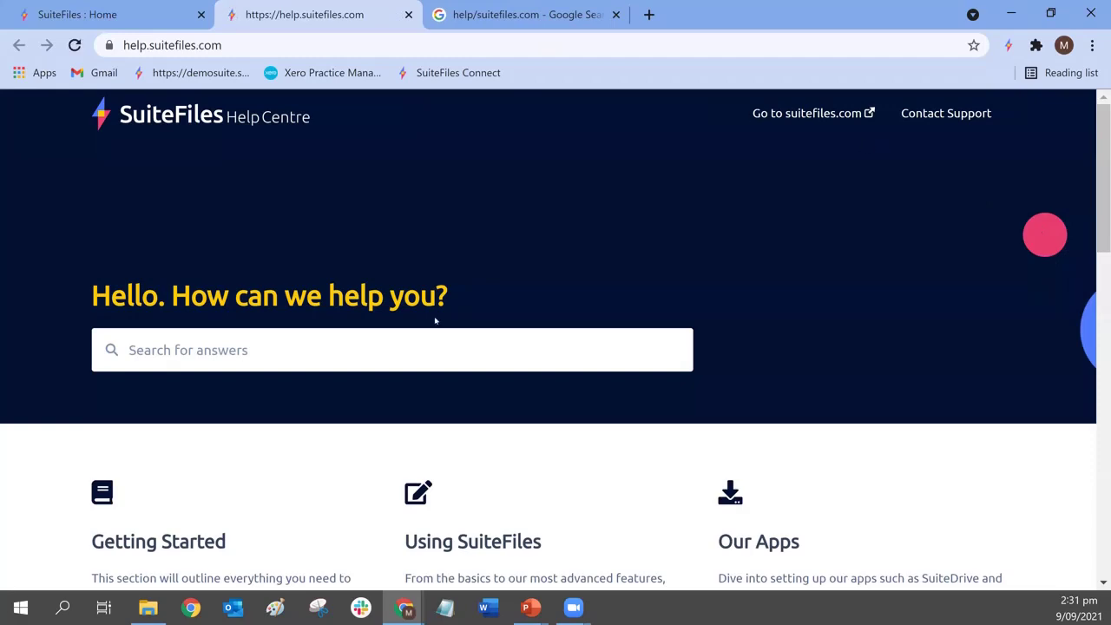
{"action": "scroll", "coordinate": [434, 317], "scroll_direction": "down", "scroll_amount": 3}
{"action": "scroll", "coordinate": [434, 318], "scroll_direction": "down", "scroll_amount": 8}
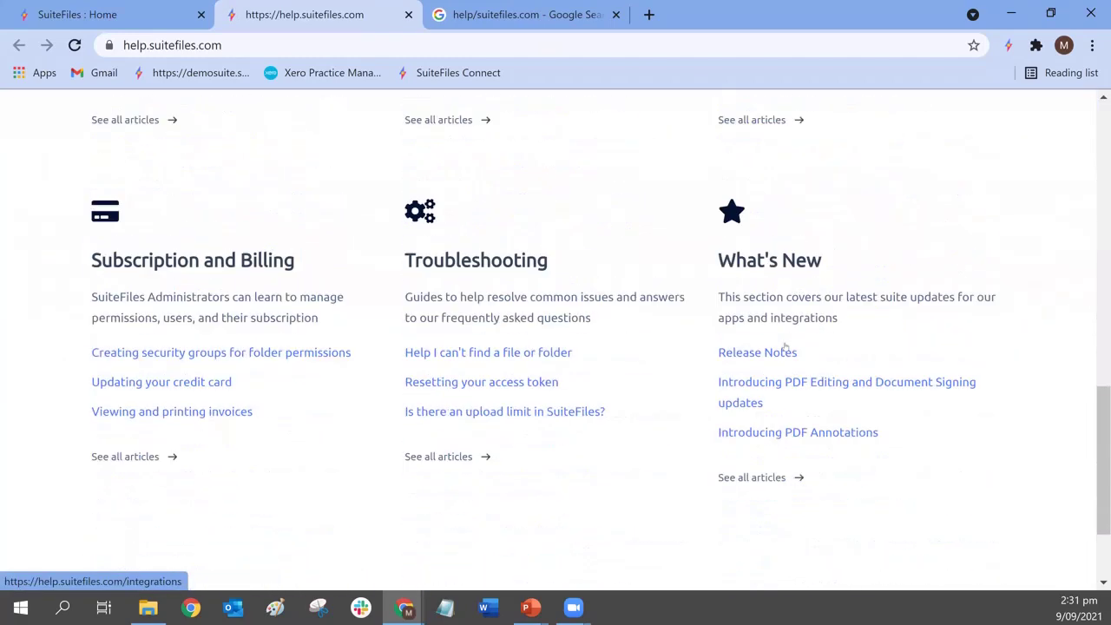
{"action": "left_click", "coordinate": [777, 354]}
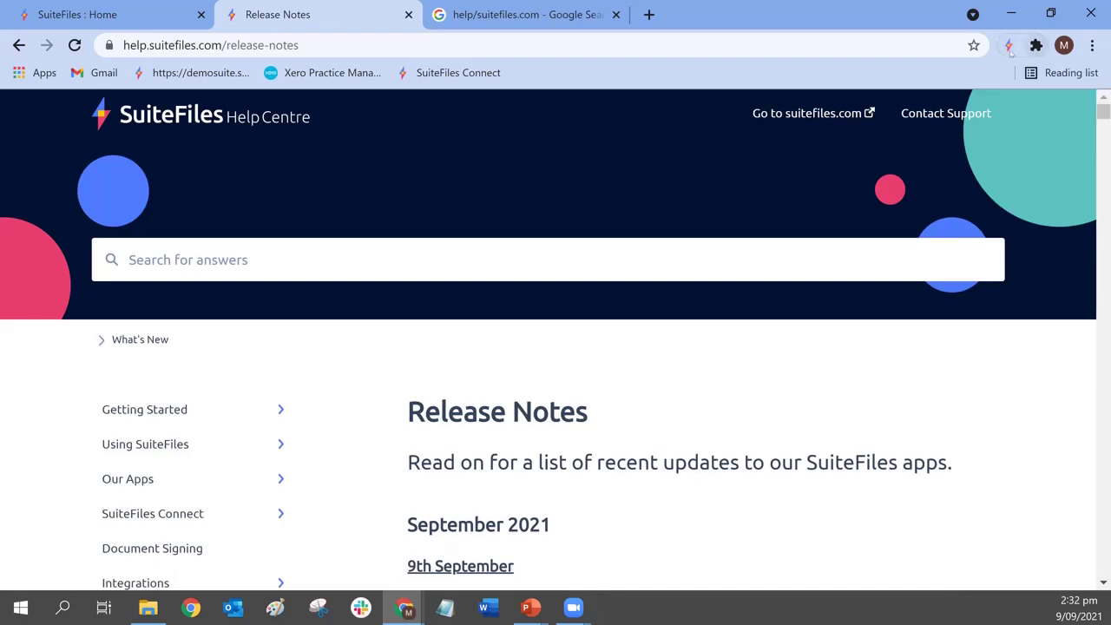
Step: Check the browser's installed extensions for the SuiteFiles extension and close the list
{"action": "left_click", "coordinate": [1036, 45]}
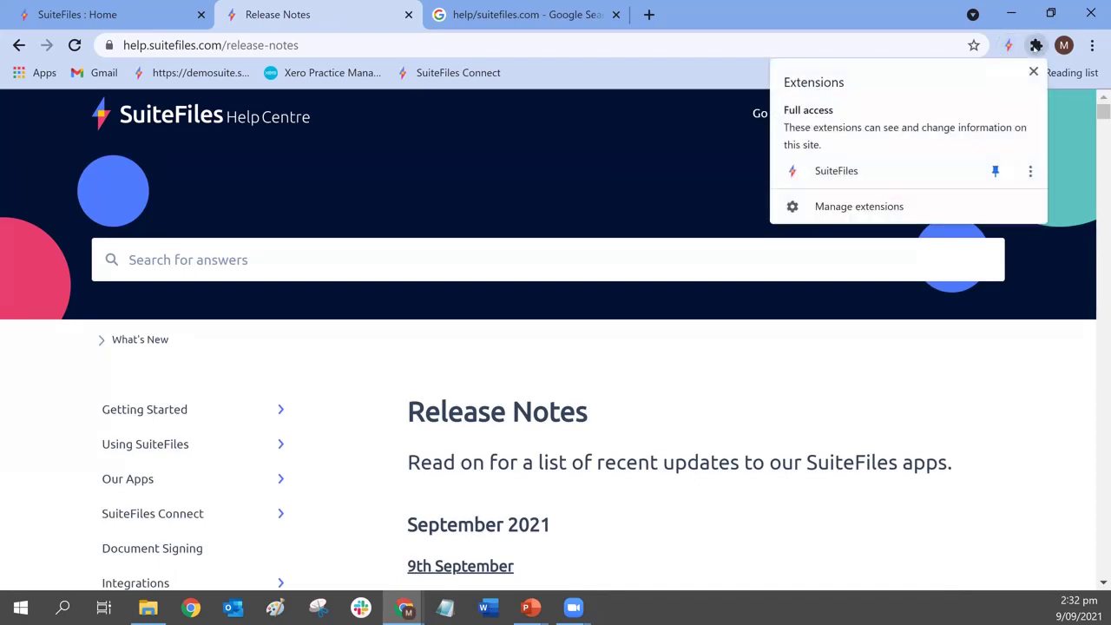
{"action": "left_click", "coordinate": [991, 59]}
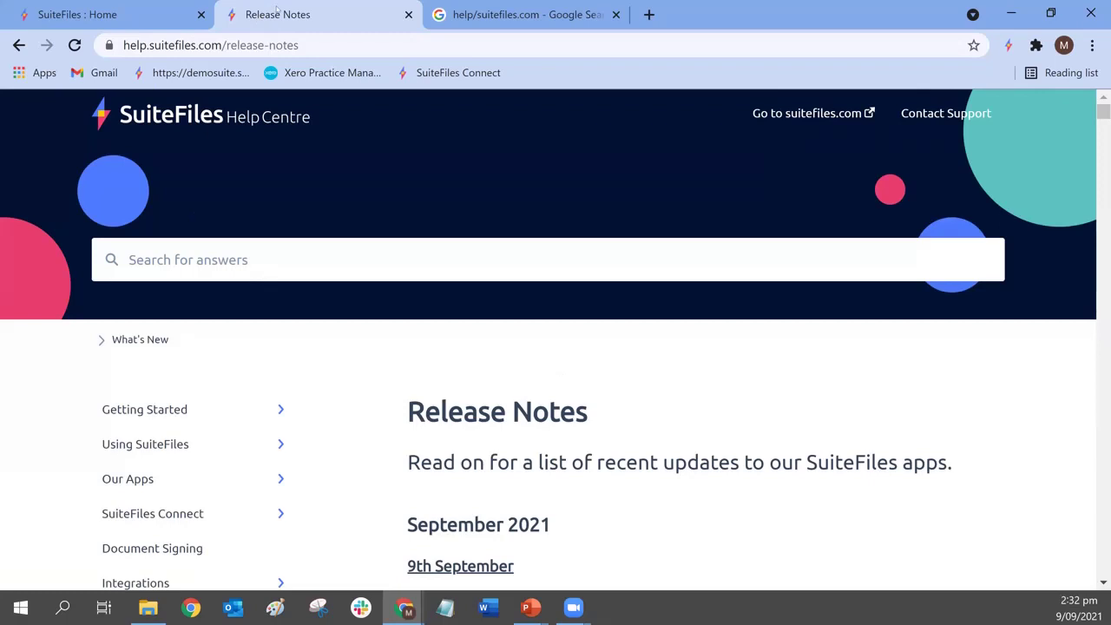
Step: Preview the Release Notes page for printing, review the available destinations, and print all pages in colour to Suite Print
{"action": "key", "text": "ctrl+p"}
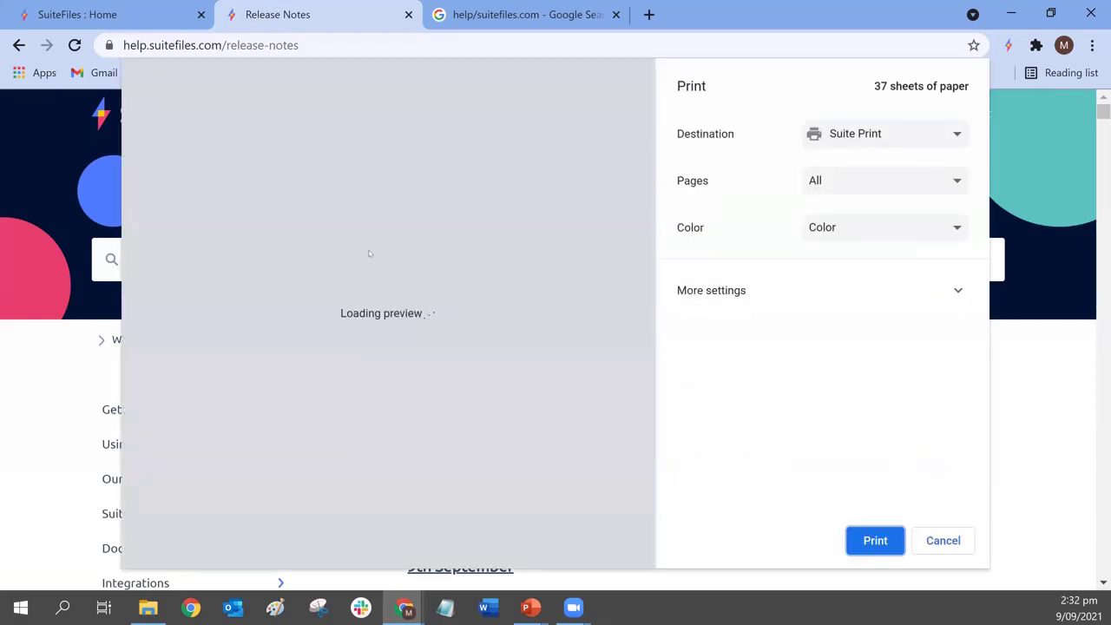
{"action": "scroll", "coordinate": [443, 260], "scroll_direction": "down", "scroll_amount": 10}
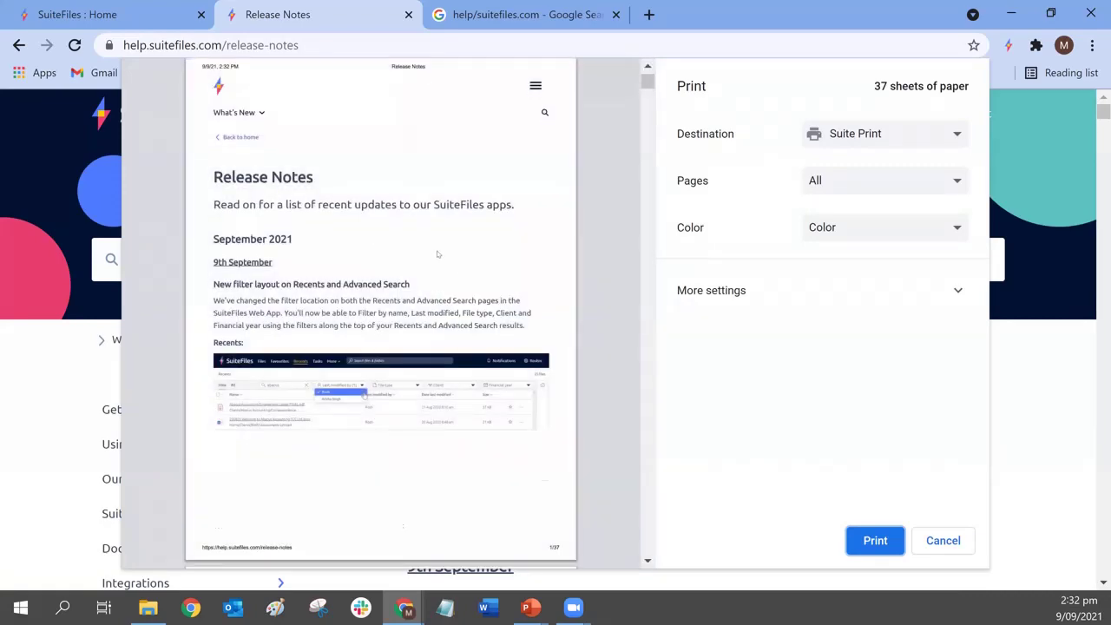
{"action": "scroll", "coordinate": [439, 254], "scroll_direction": "down", "scroll_amount": 5}
{"action": "scroll", "coordinate": [438, 255], "scroll_direction": "up", "scroll_amount": 10}
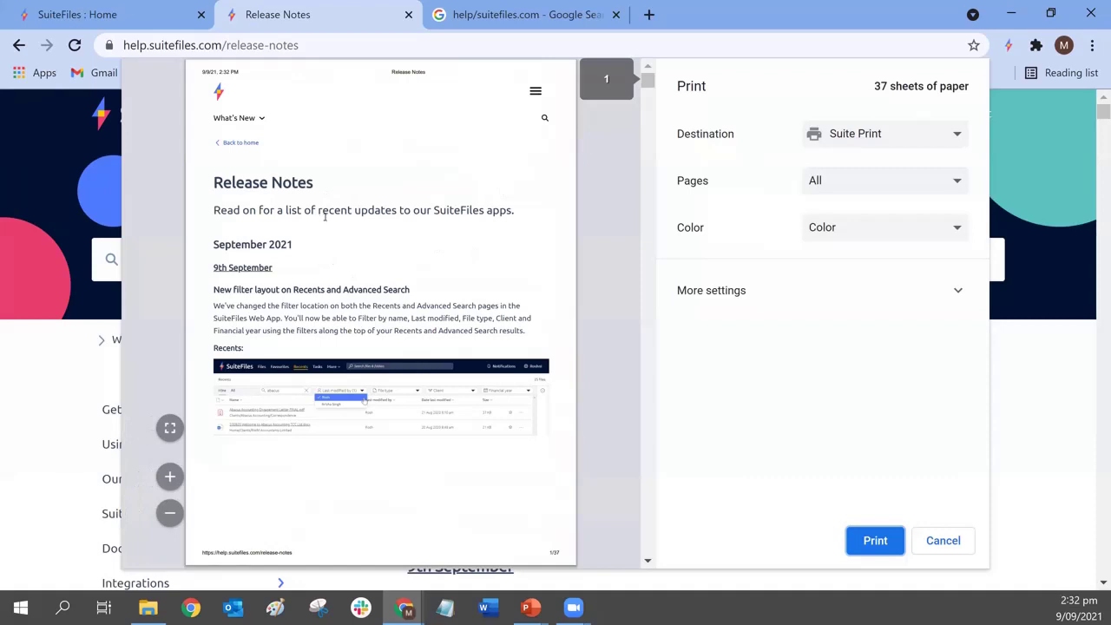
{"action": "left_click", "coordinate": [847, 135]}
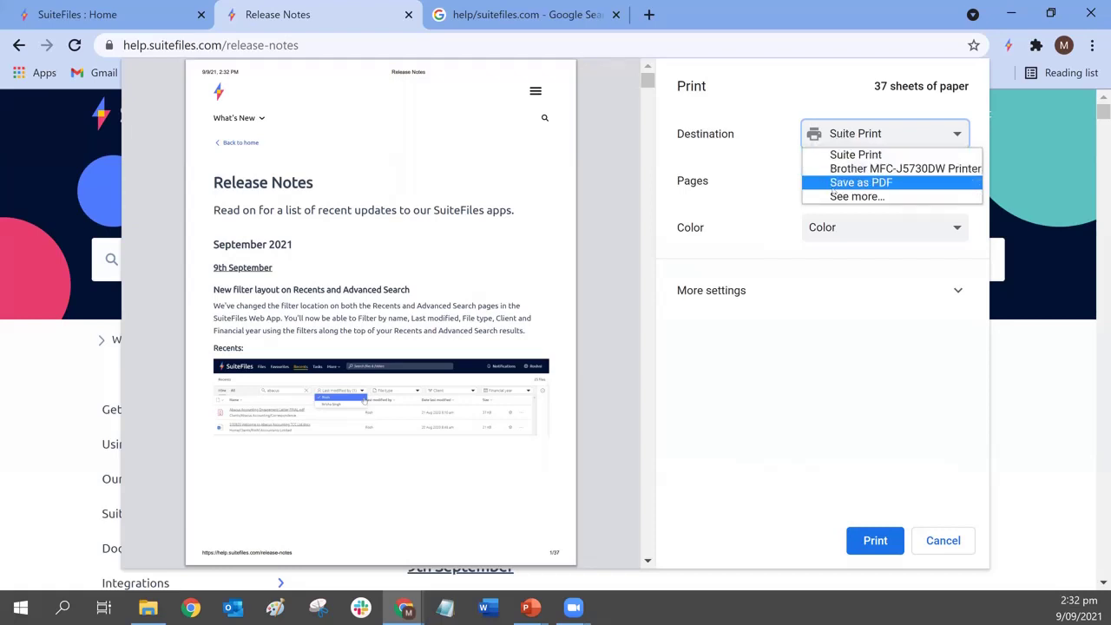
{"action": "left_click", "coordinate": [840, 197]}
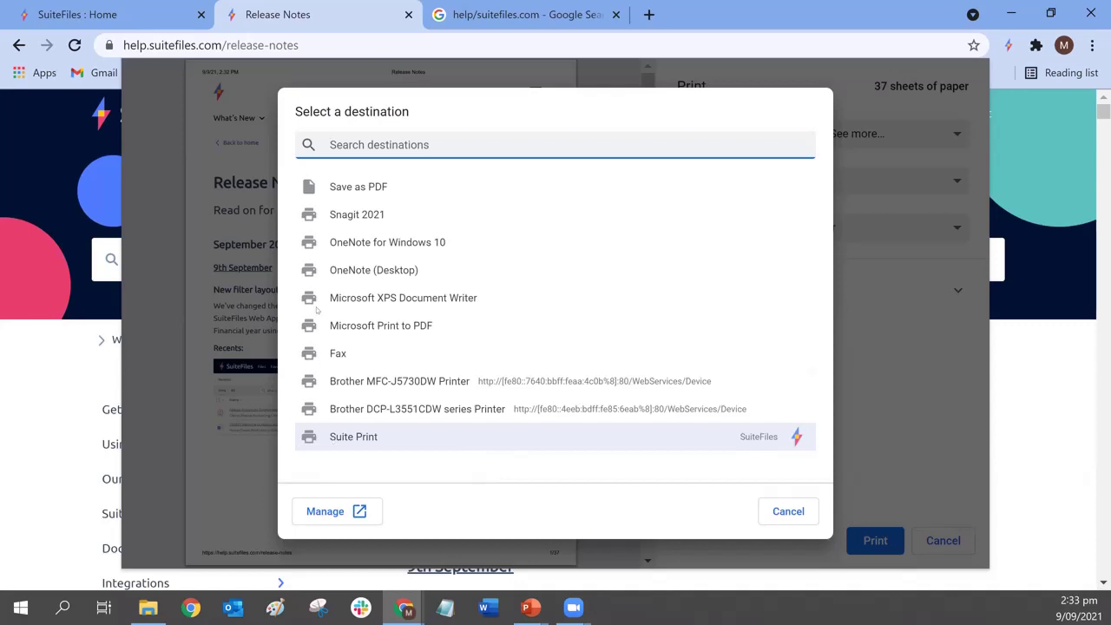
{"action": "left_click", "coordinate": [350, 437]}
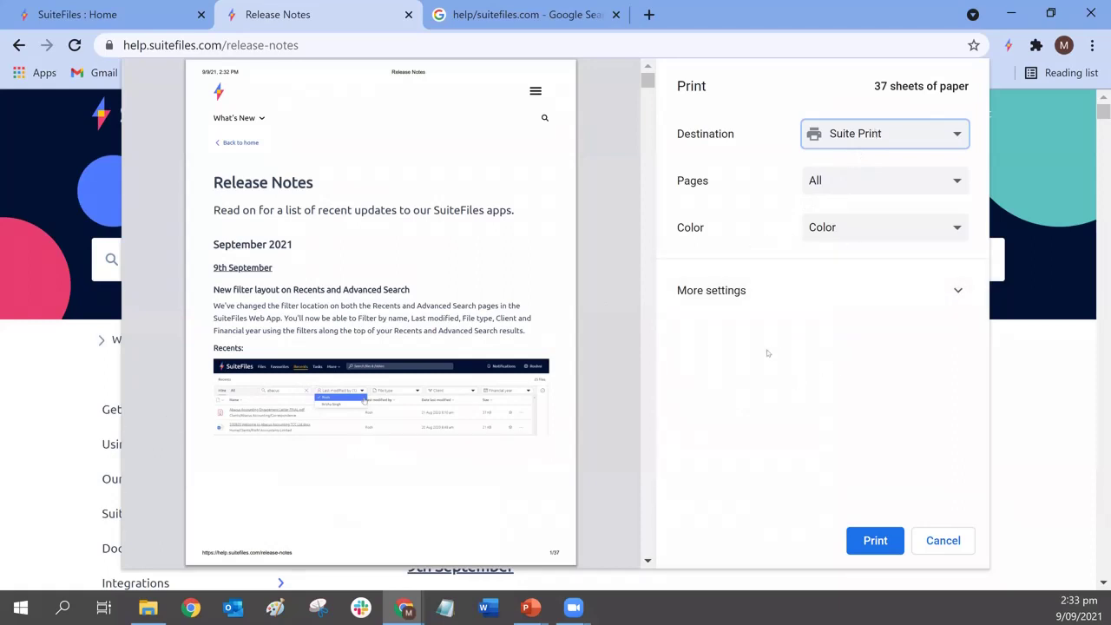
{"action": "left_click", "coordinate": [877, 545]}
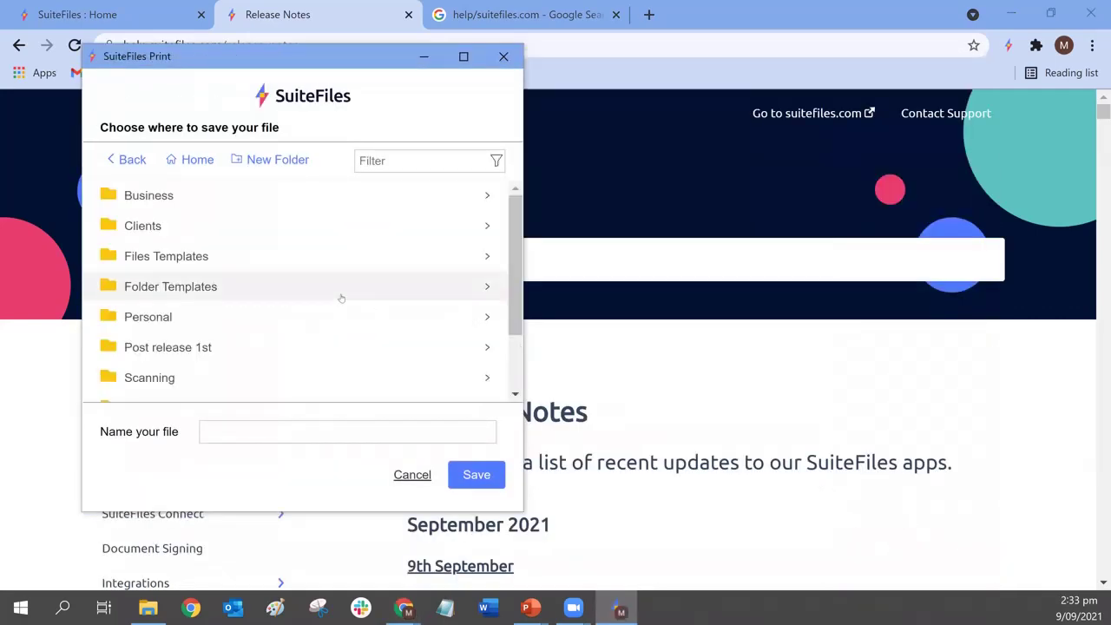
Step: Choose the Merging Webinar folder inside the Tacocat Ltd client folder as the save location, filtering the Clients folder by "taco"
{"action": "left_click", "coordinate": [135, 226]}
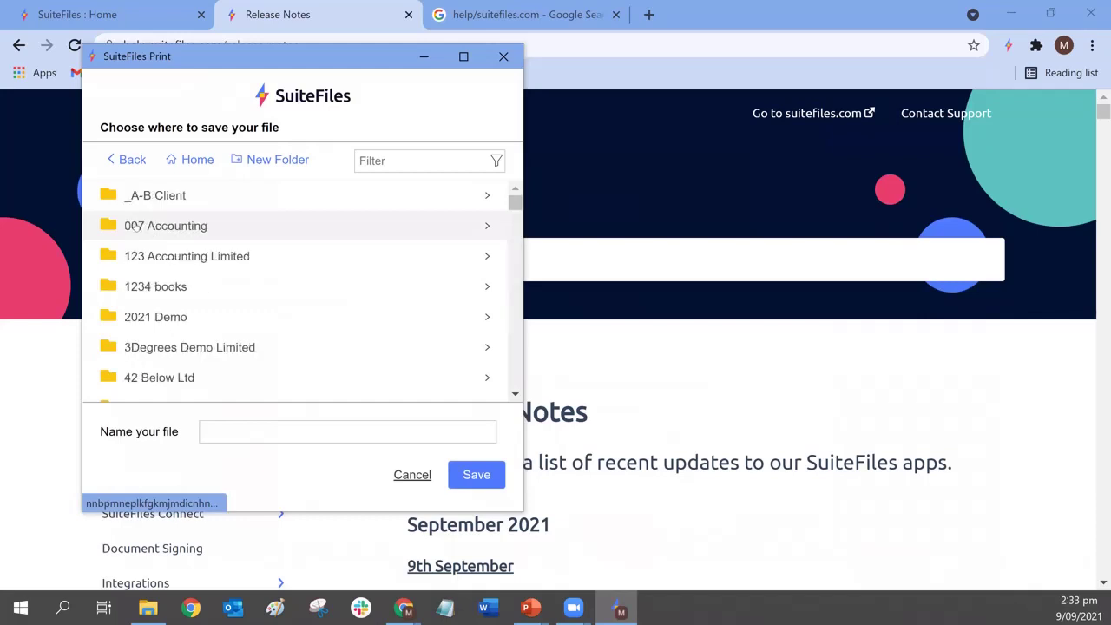
{"action": "left_click", "coordinate": [413, 163]}
{"action": "type", "text": "ta"}
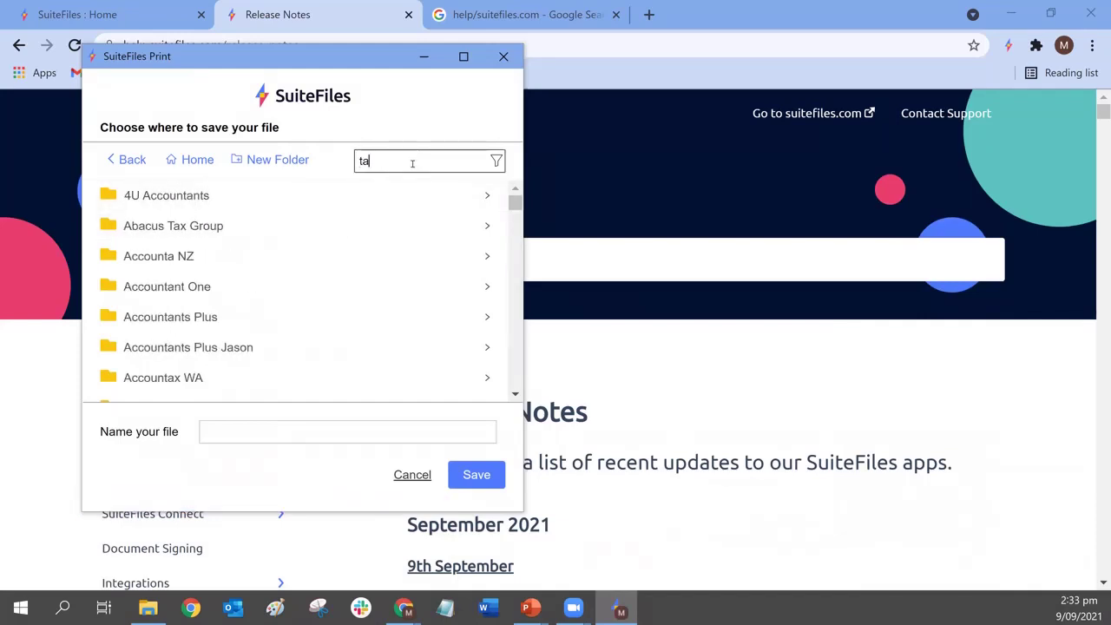
{"action": "type", "text": "co"}
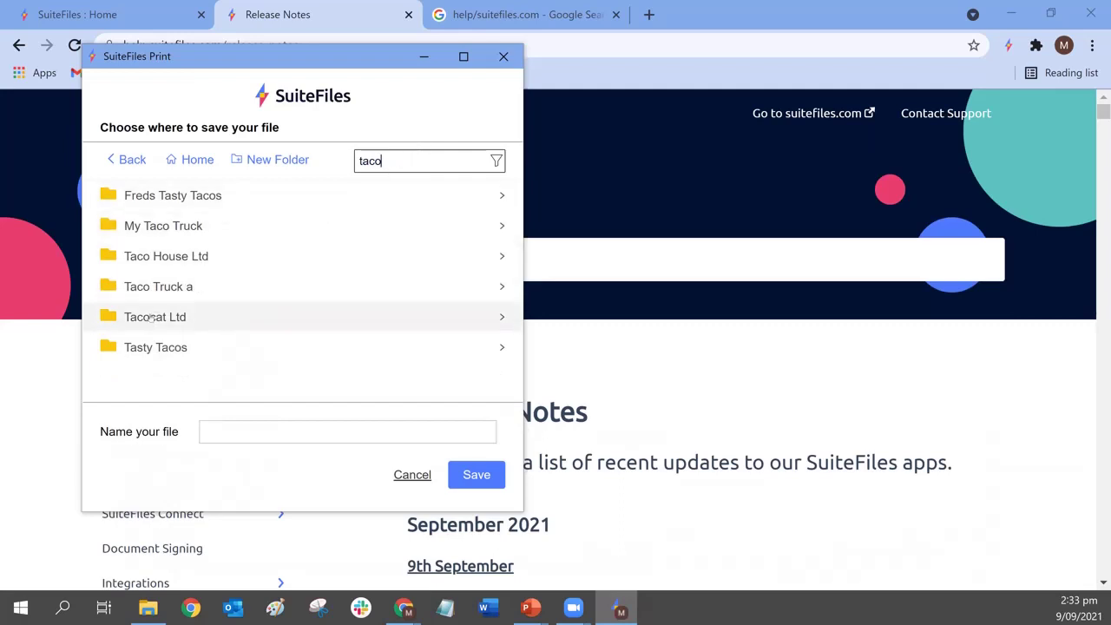
{"action": "key", "text": "BackSpace"}
{"action": "key", "text": "BackSpace"}
{"action": "key", "text": "BackSpace"}
{"action": "key", "text": "BackSpace"}
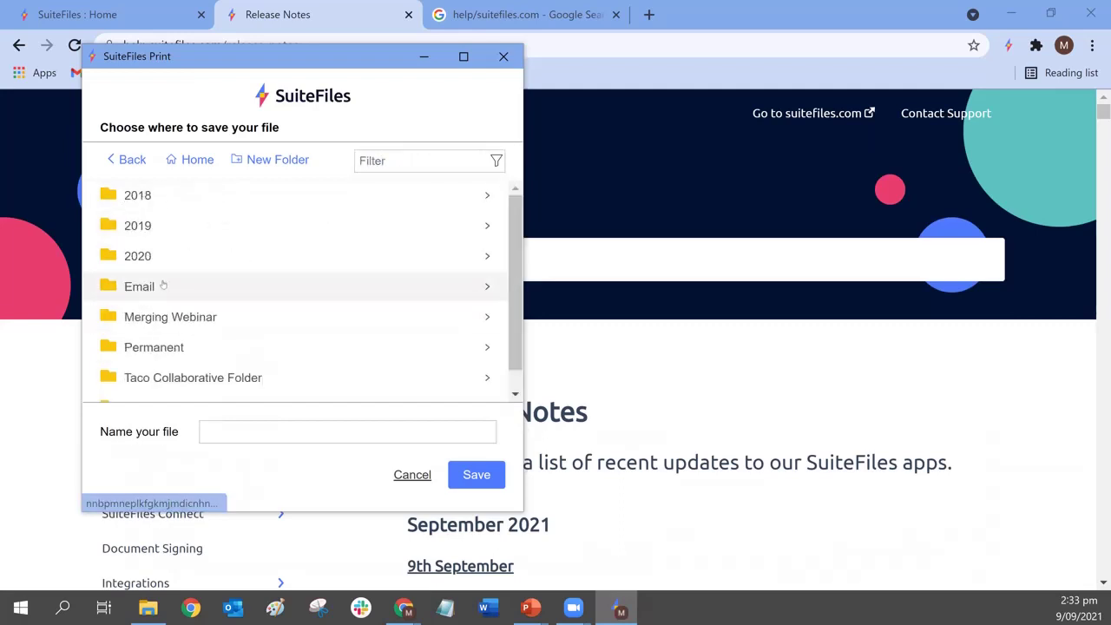
{"action": "left_click", "coordinate": [158, 326]}
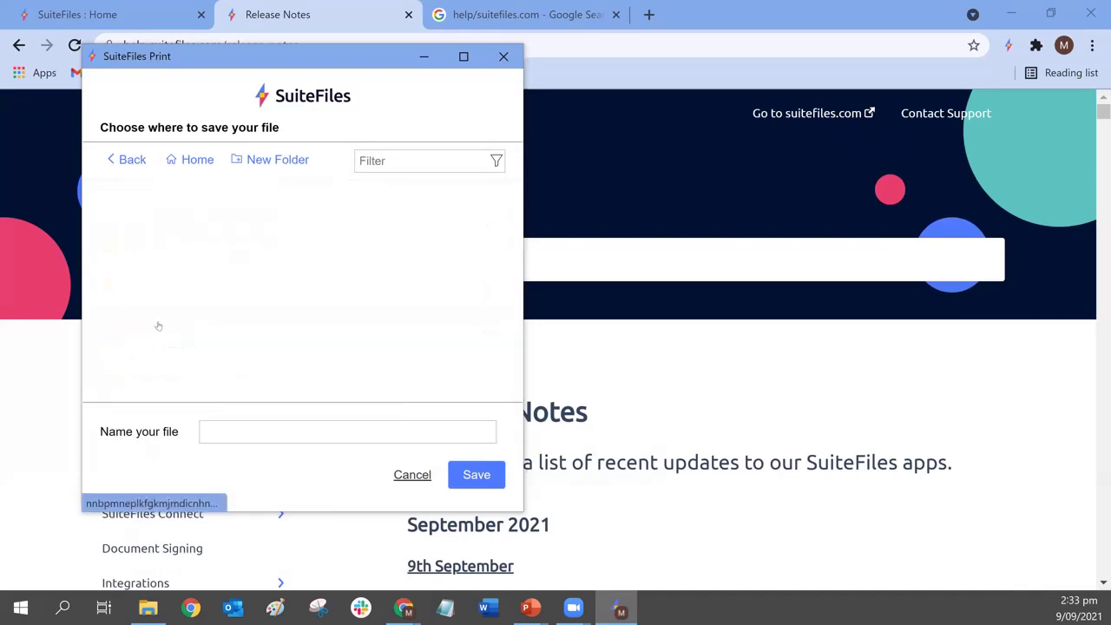
Step: Name the printed file "Help Centre Release Notes" and save it to the chosen folder
{"action": "left_click", "coordinate": [223, 432]}
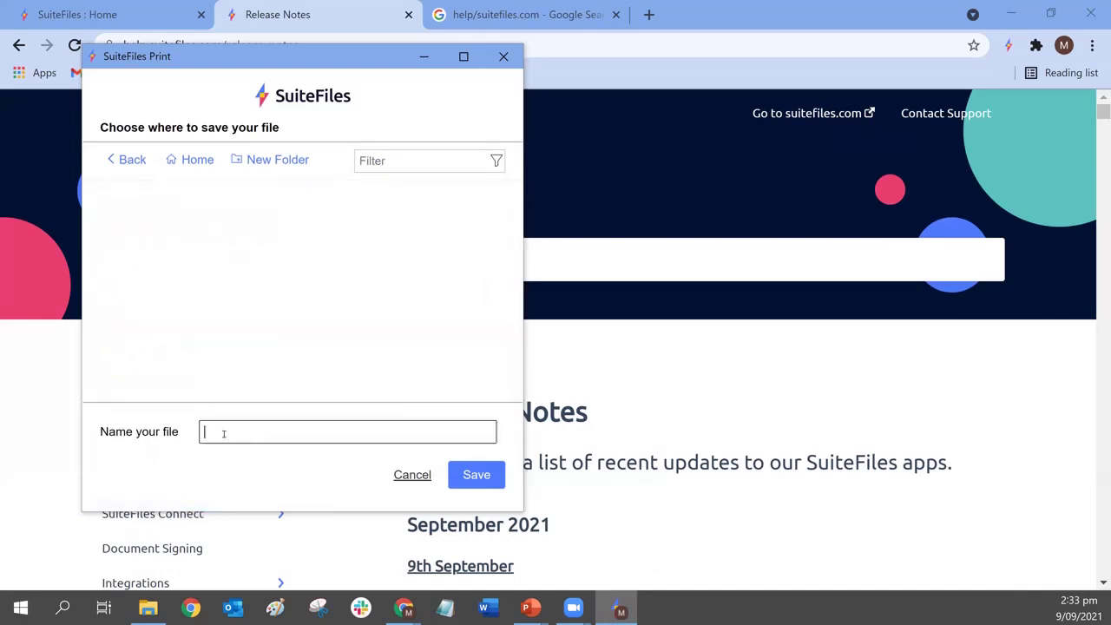
{"action": "type", "text": "Help Centre Release Notes"}
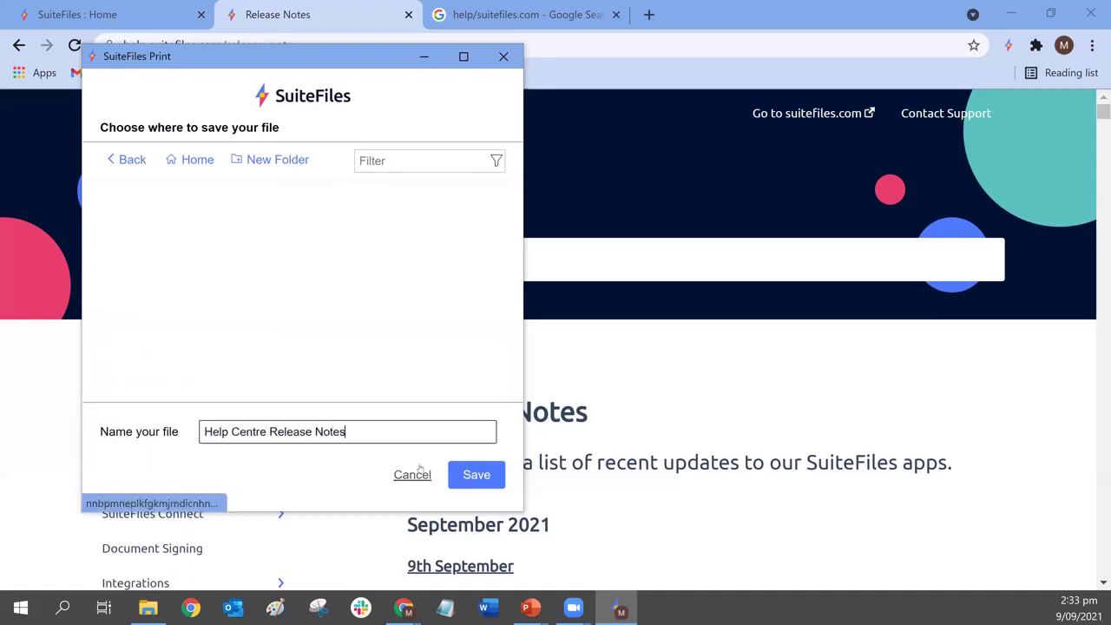
{"action": "left_click", "coordinate": [488, 474]}
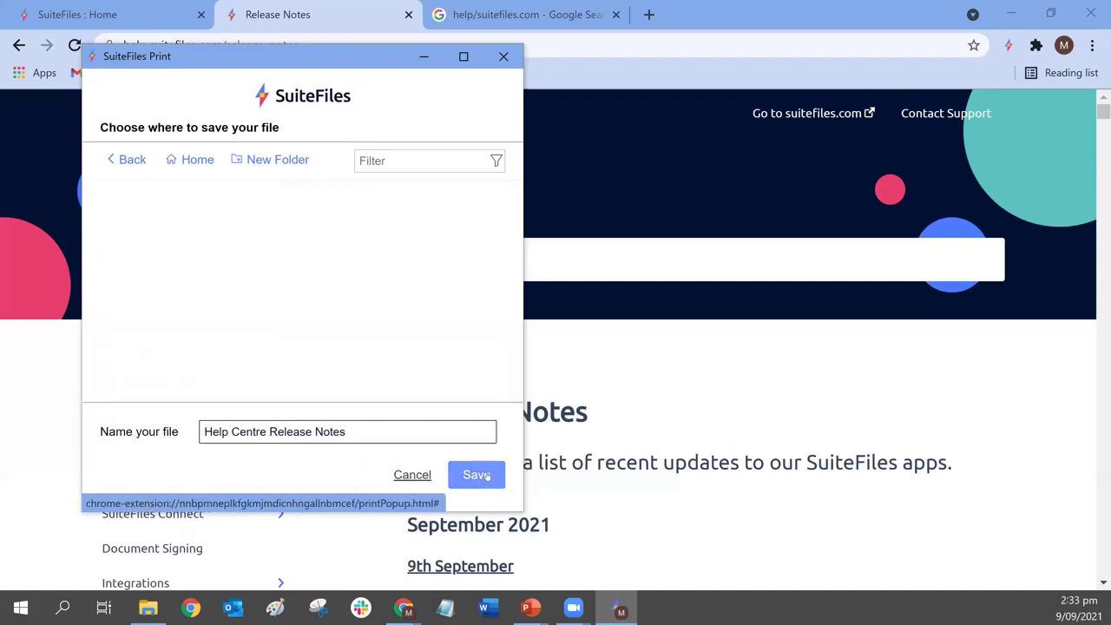